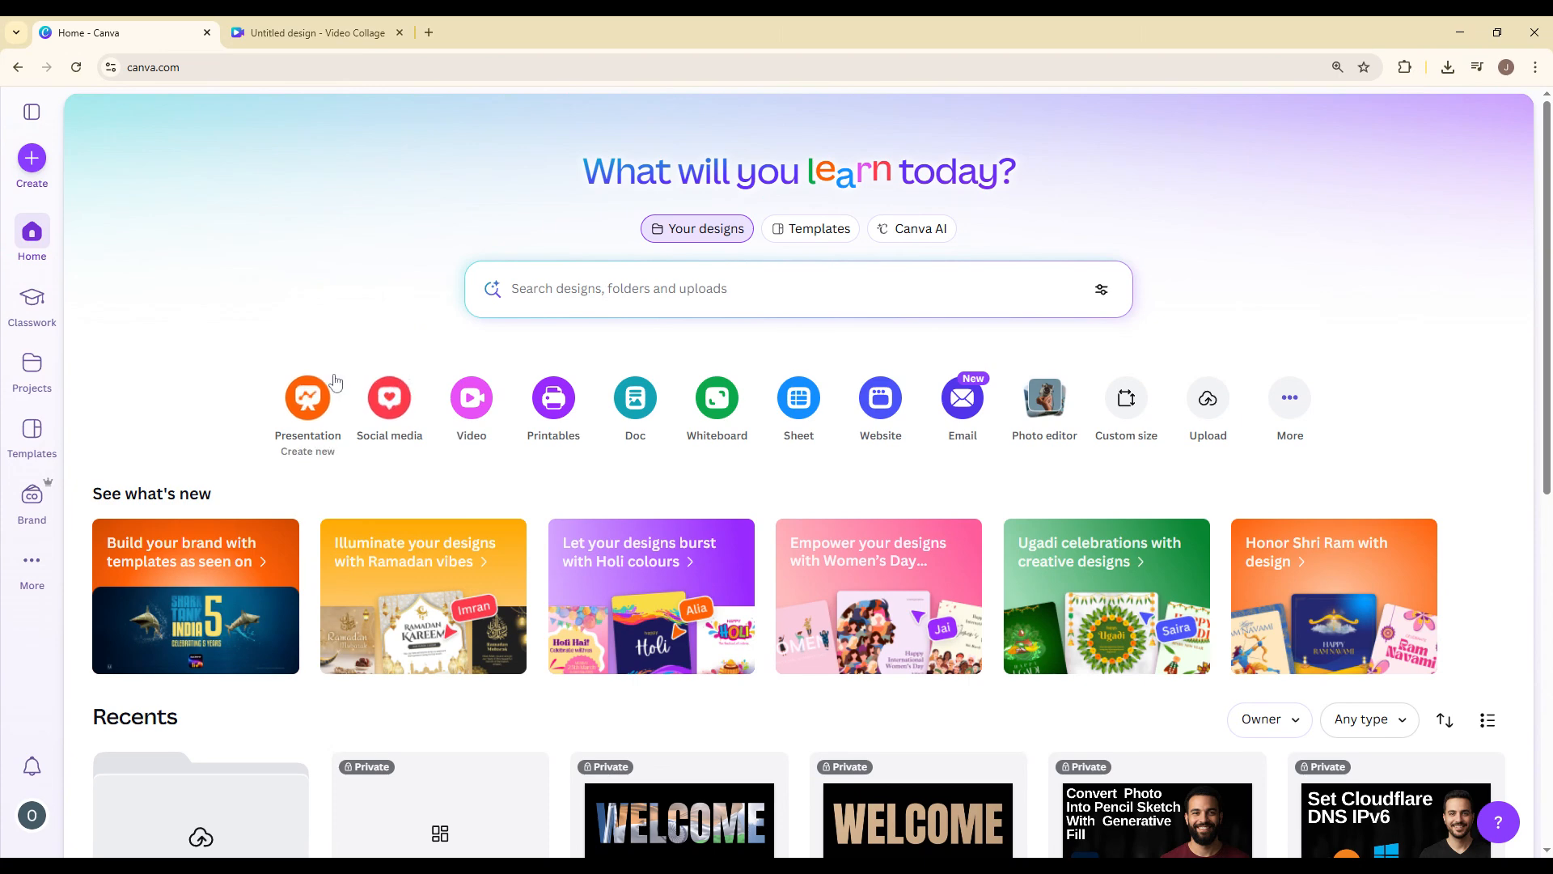
Create a blank Video Collage (Landscape) design, 1920 × 1080 px, and dismiss the template suggestions.
{"action": "left_click", "coordinate": [32, 158]}
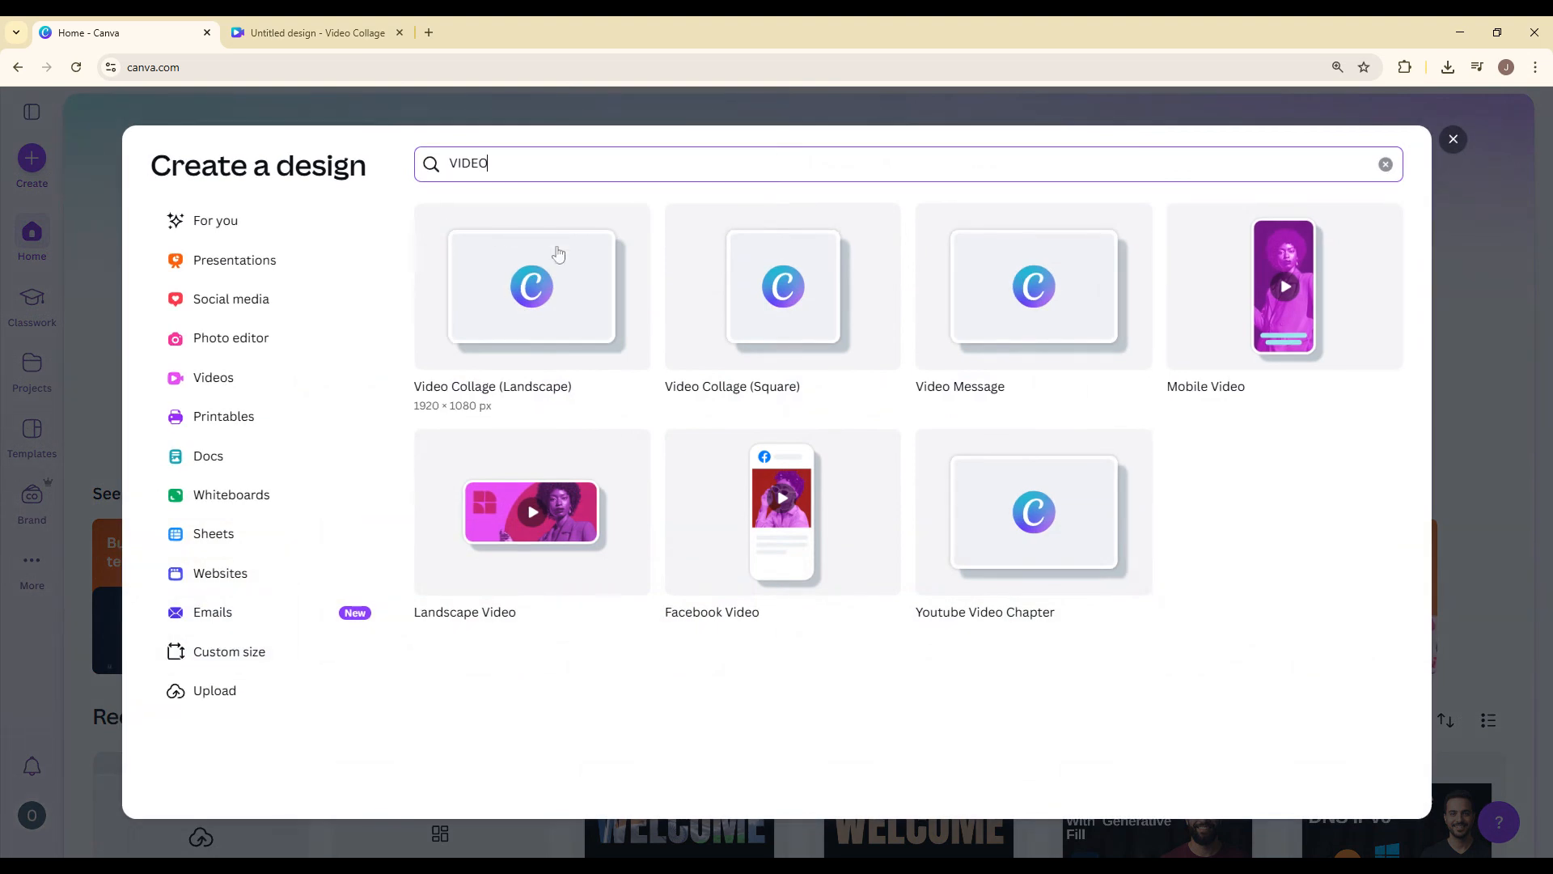
{"action": "left_click", "coordinate": [534, 254]}
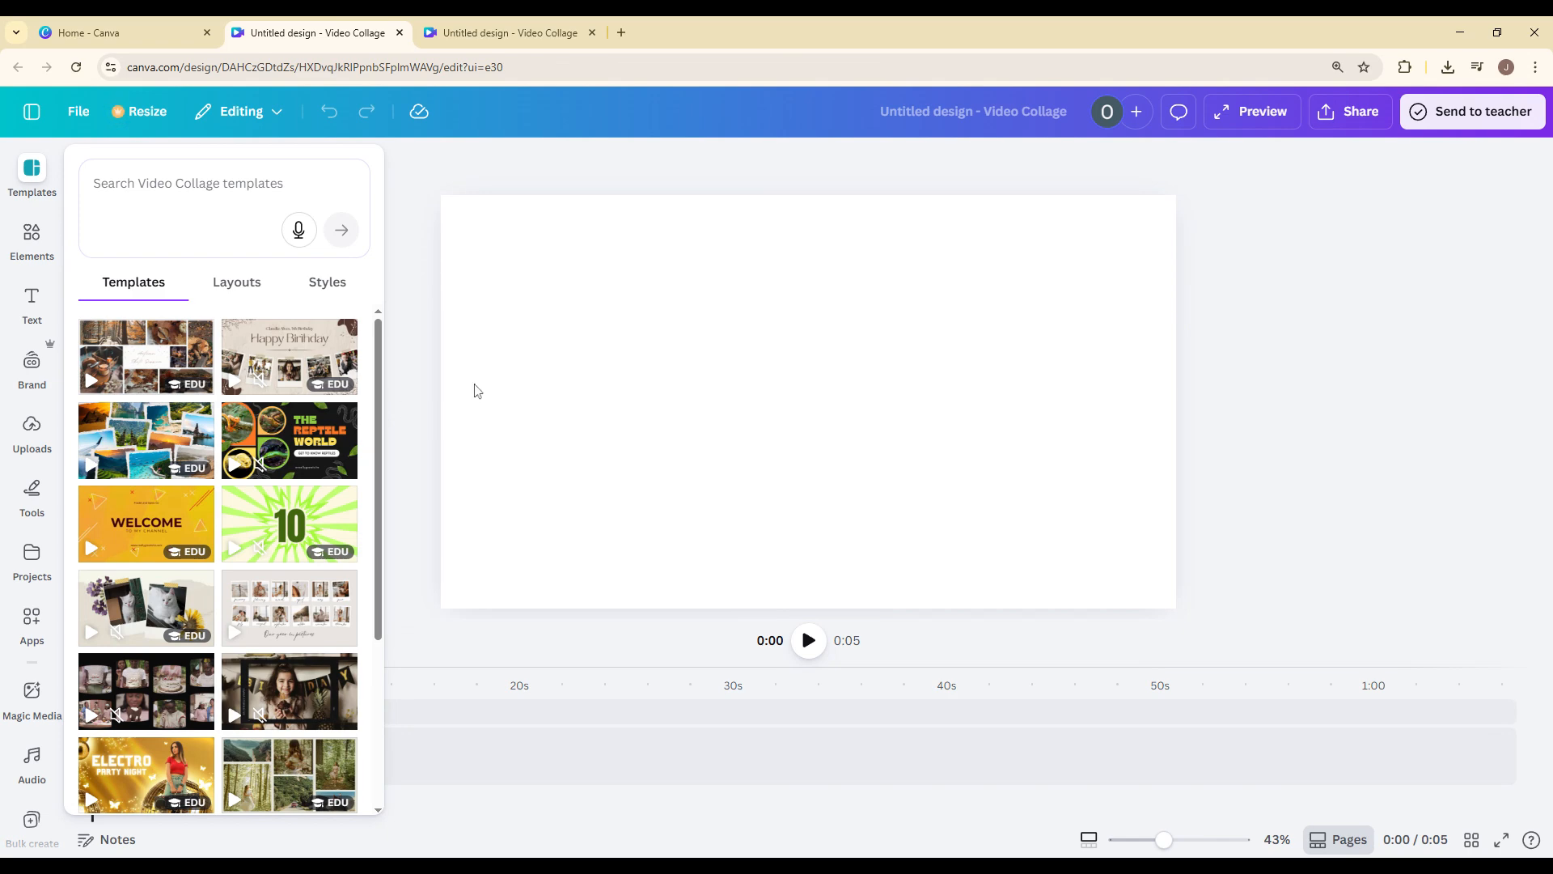
{"action": "left_click", "coordinate": [475, 390]}
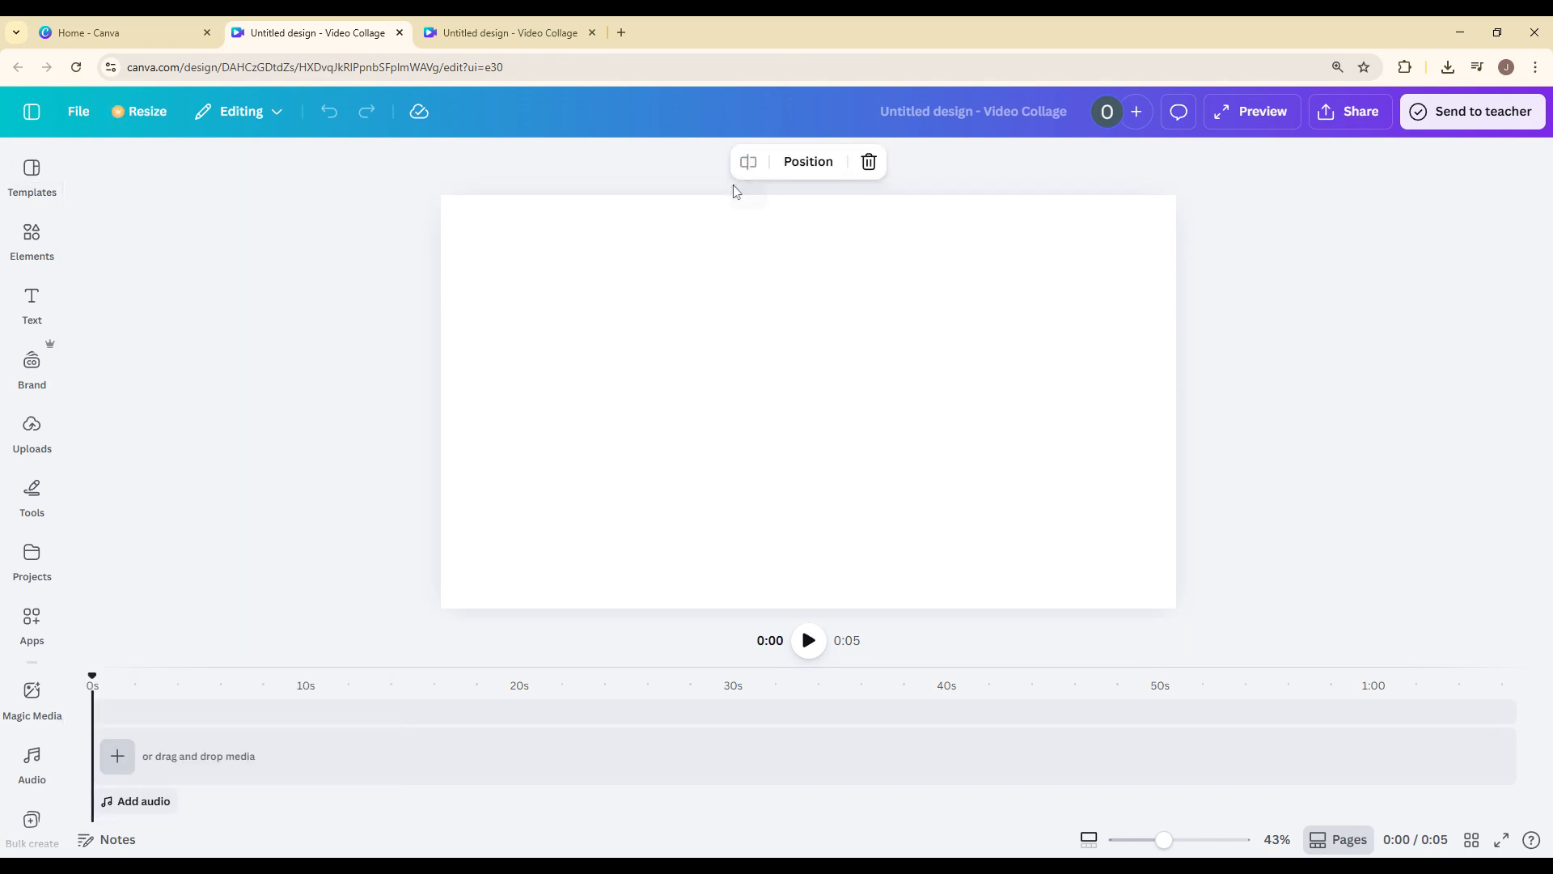
Add a rectangle shape and enlarge it to fill most of the page, leaving an even white margin around it.
{"action": "left_click", "coordinate": [20, 419]}
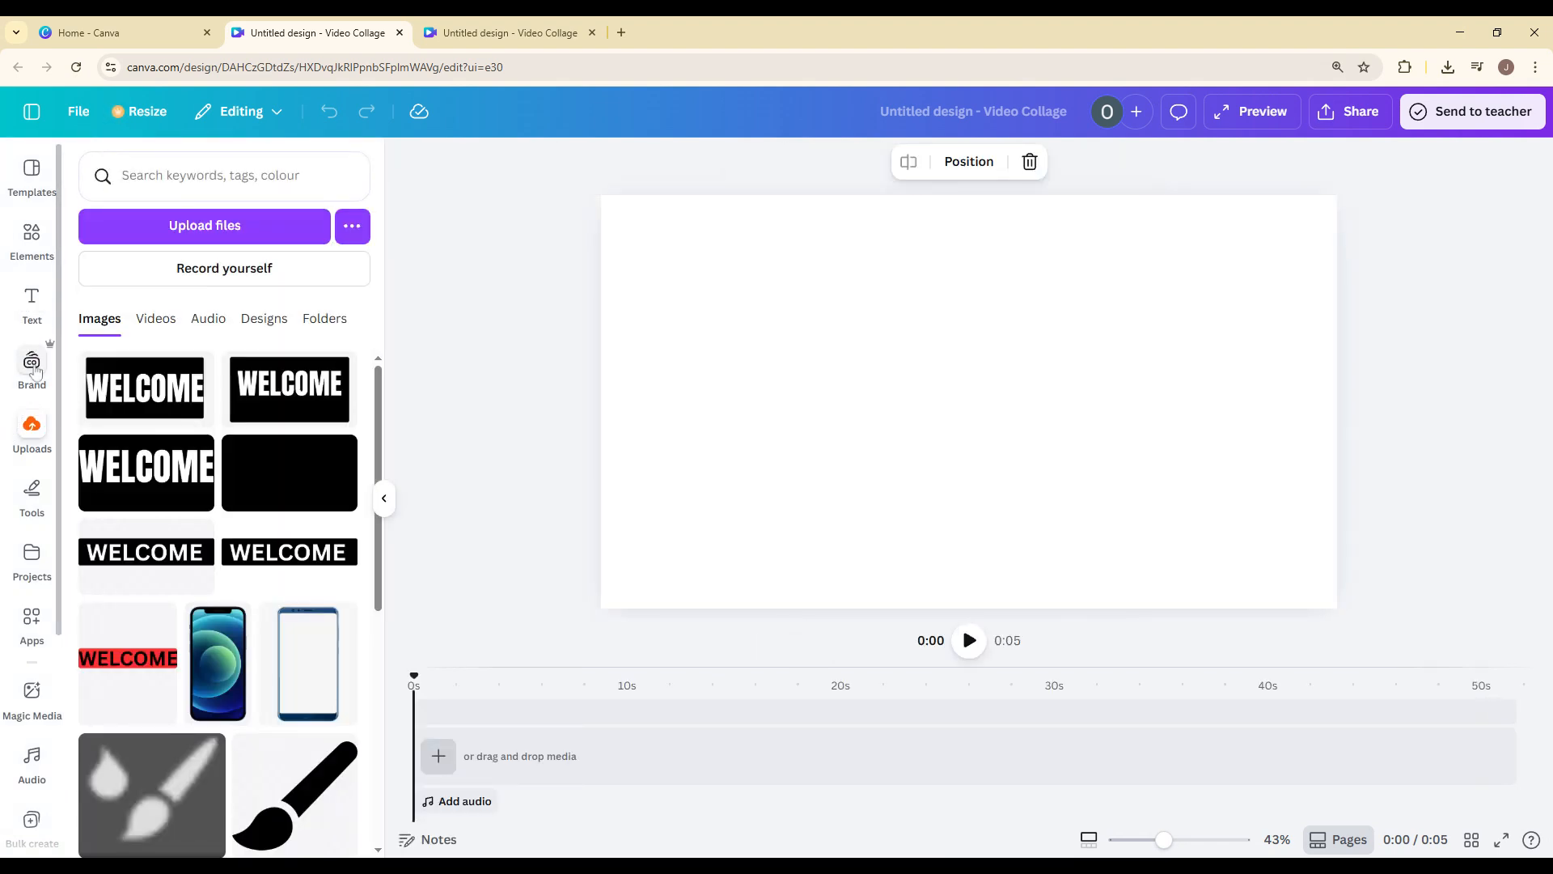
{"action": "left_click", "coordinate": [31, 237]}
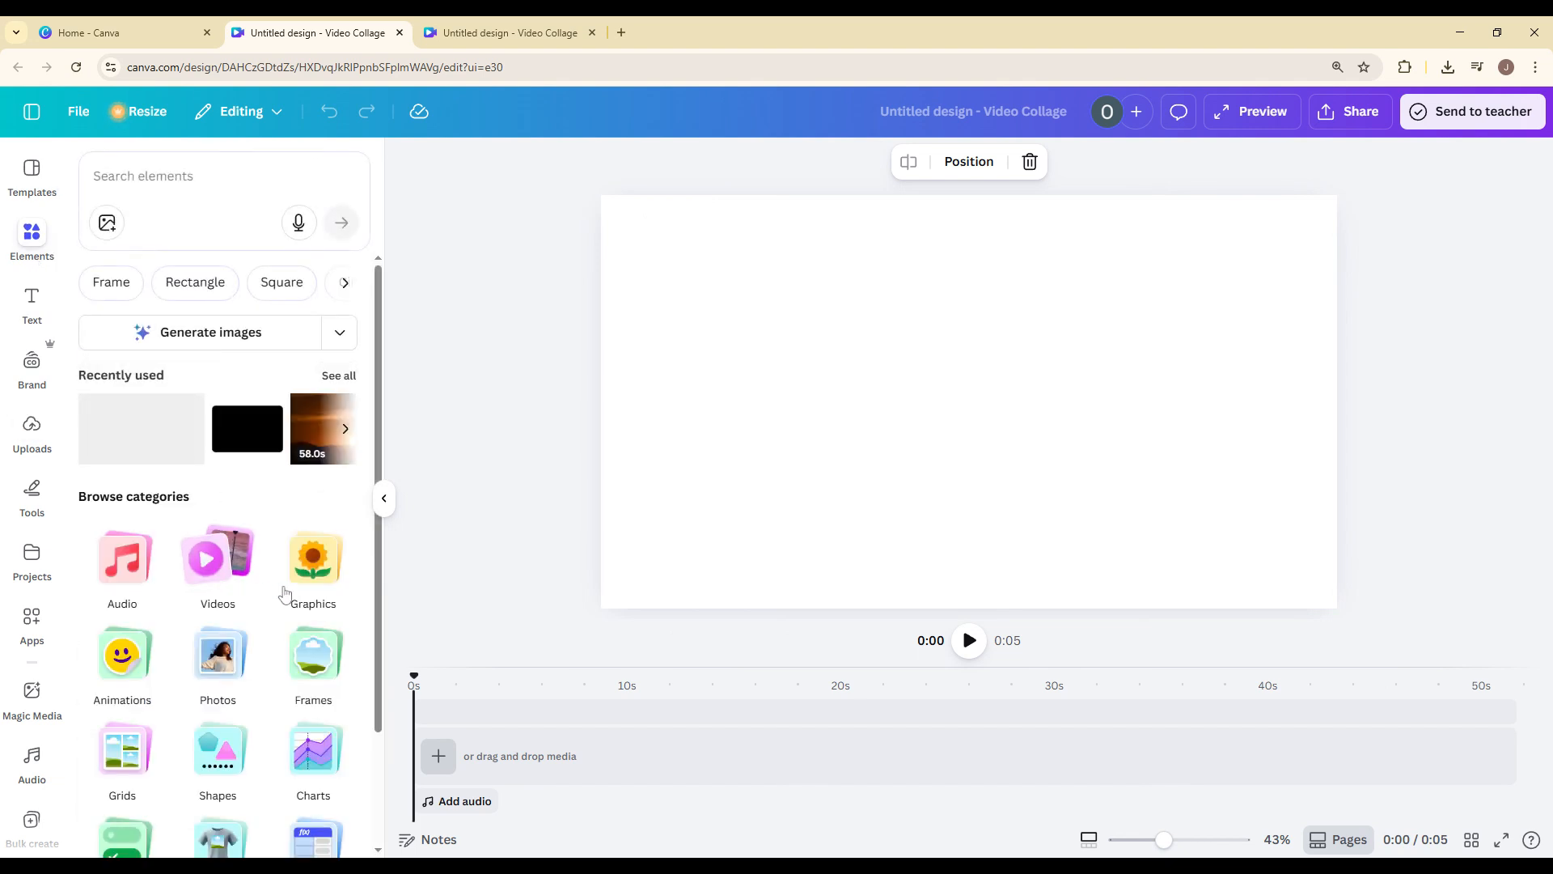
{"action": "left_click", "coordinate": [242, 748]}
{"action": "left_click", "coordinate": [117, 422]}
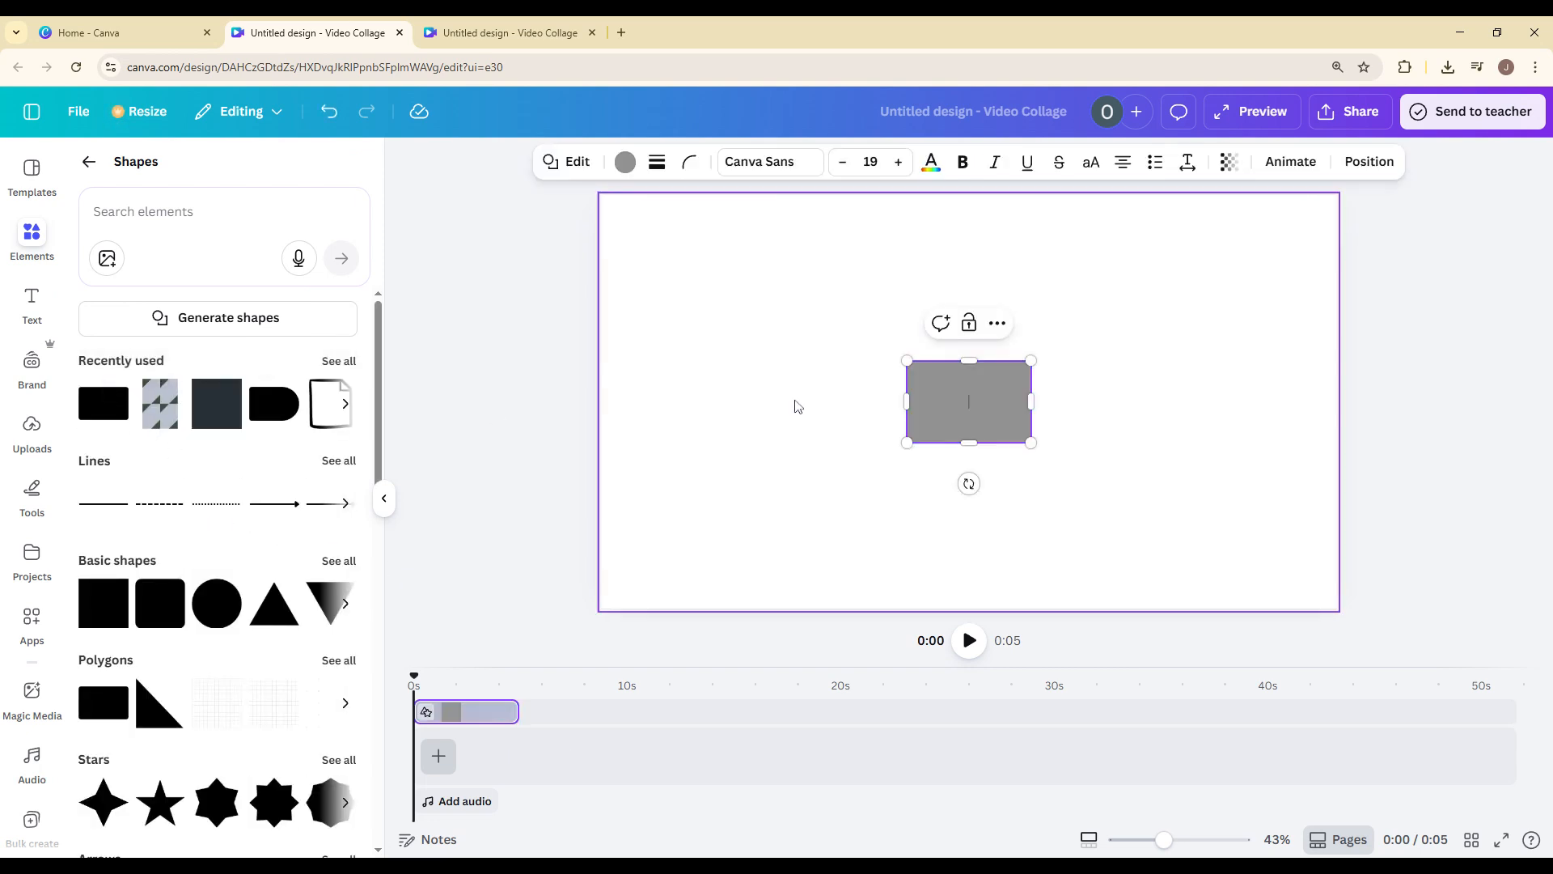
{"action": "left_click_drag", "start_coordinate": [909, 360], "coordinate": [648, 236]}
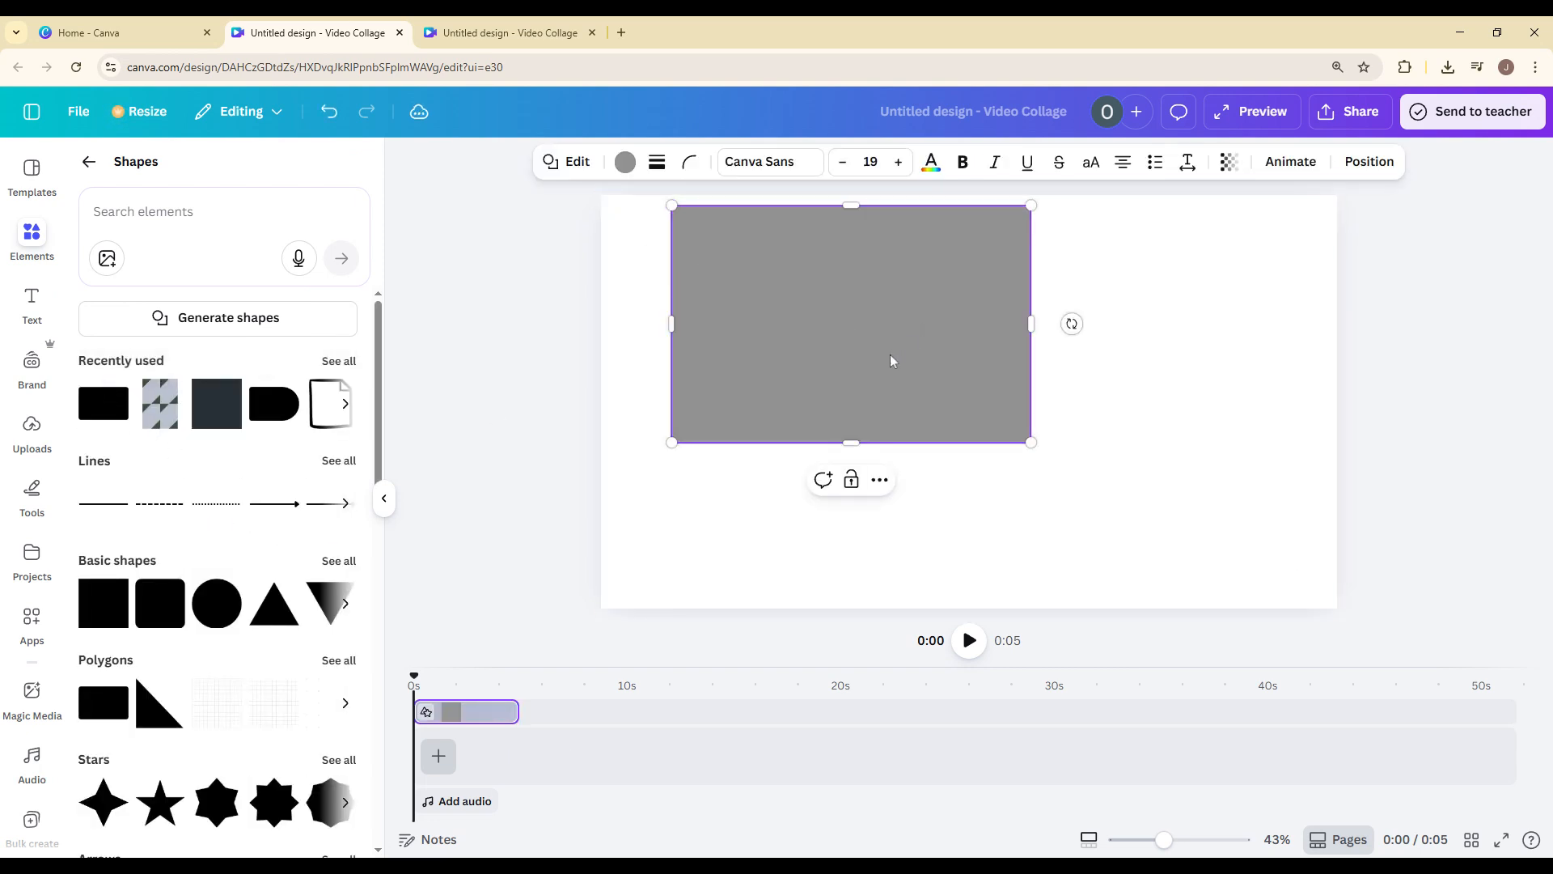
{"action": "left_click_drag", "start_coordinate": [904, 431], "coordinate": [1183, 520]}
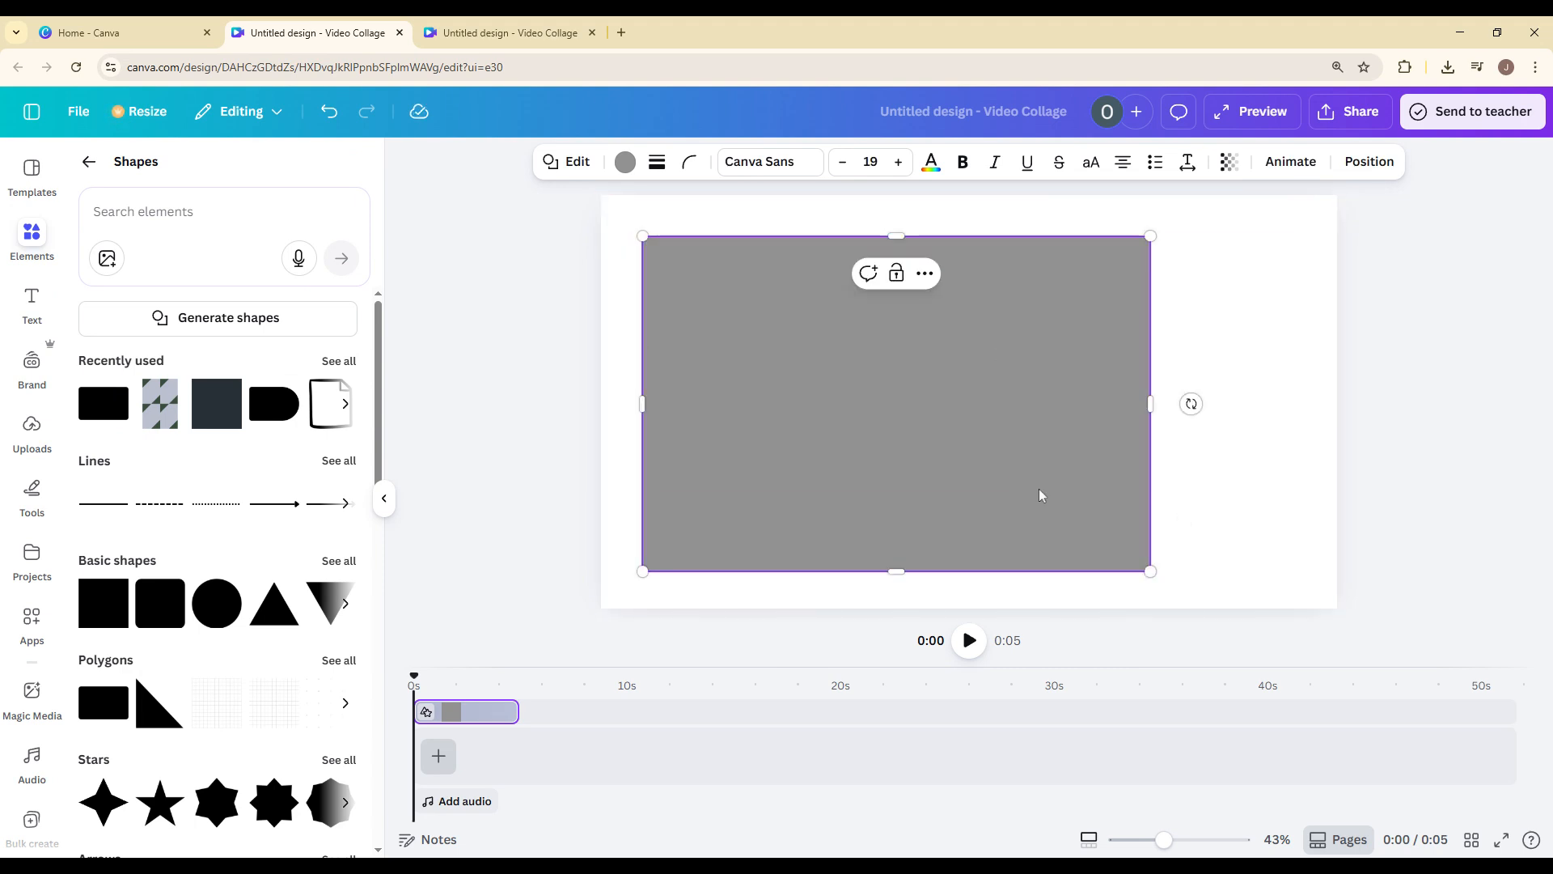
{"action": "left_click_drag", "start_coordinate": [1049, 500], "coordinate": [1045, 480]}
{"action": "mouse_move", "coordinate": [1136, 433]}
{"action": "left_mouse_down"}
{"action": "mouse_move", "coordinate": [1327, 434]}
{"action": "mouse_move", "coordinate": [1122, 447]}
{"action": "left_mouse_up"}
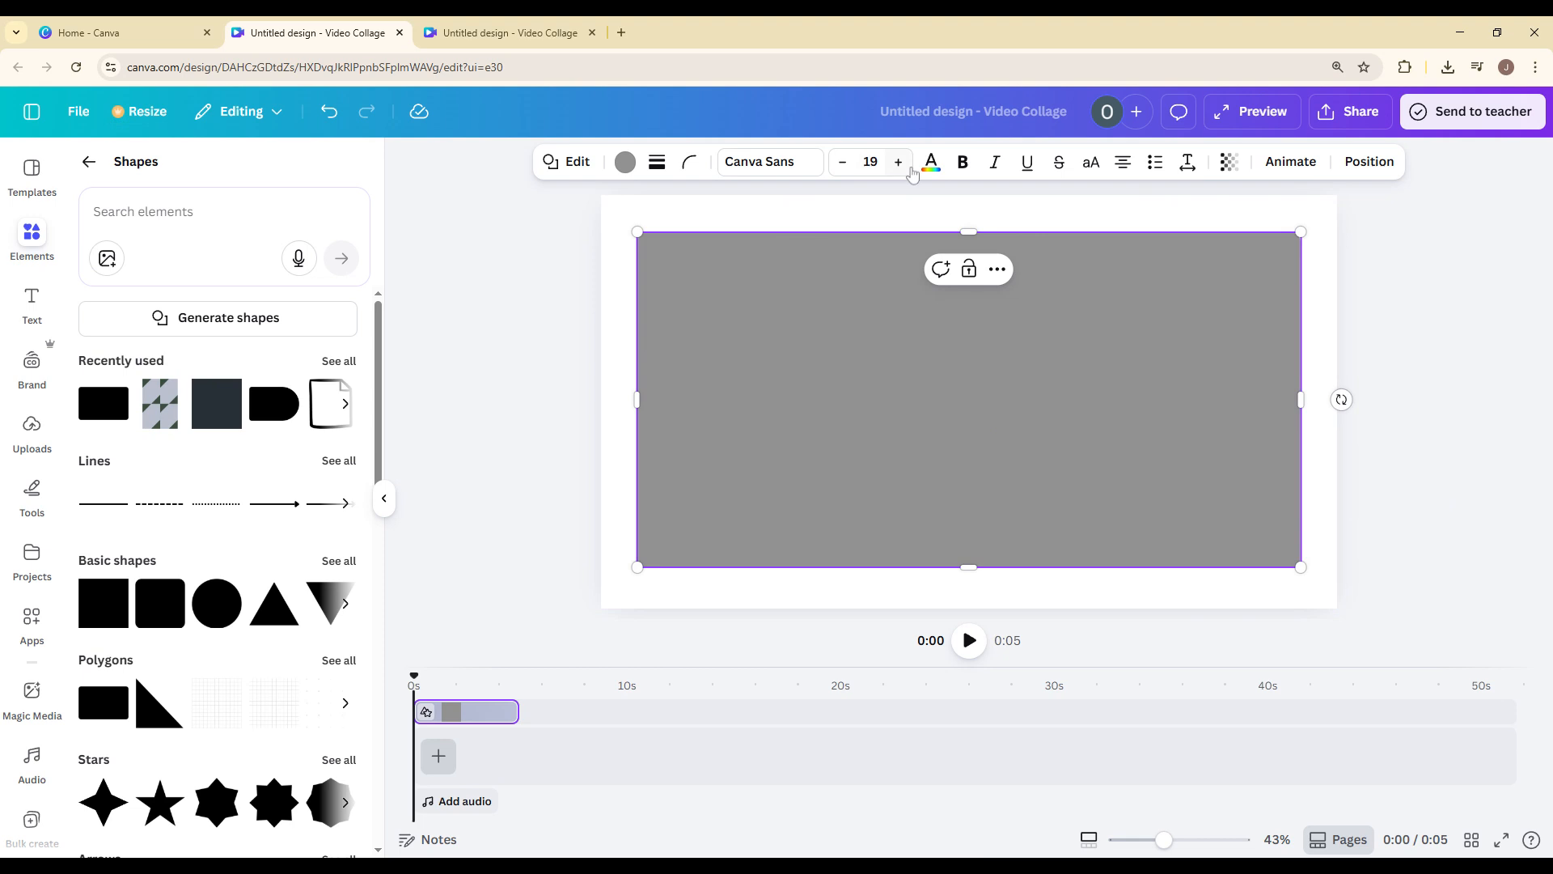
Set the rectangle's fill colour to black.
{"action": "left_click", "coordinate": [625, 162]}
{"action": "left_click", "coordinate": [183, 295]}
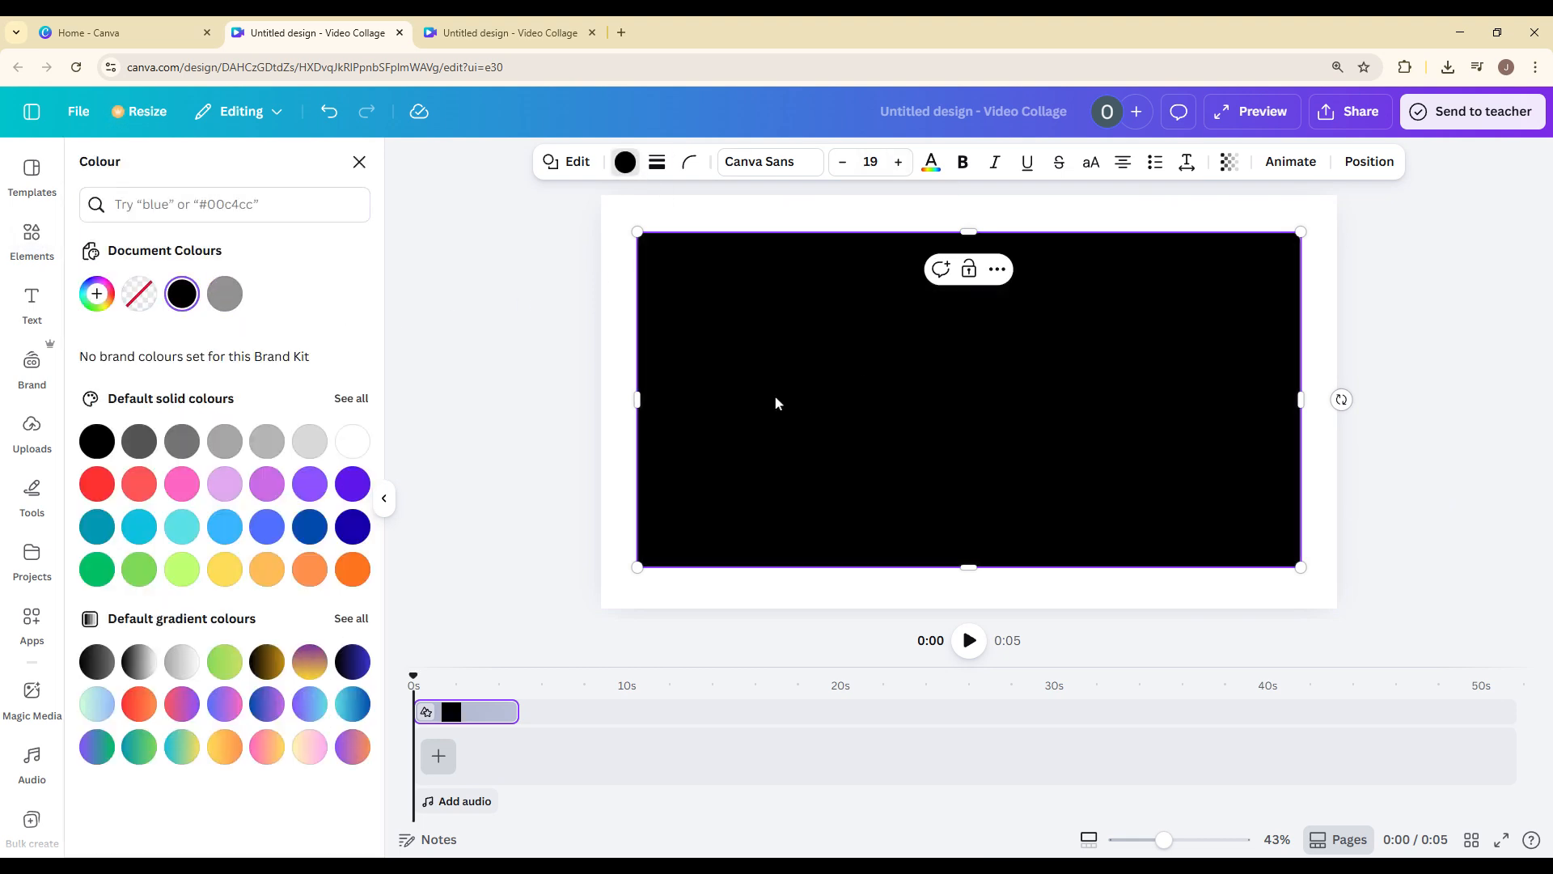
{"action": "left_click", "coordinate": [359, 162]}
Add a heading on the black rectangle with the text "WELCOME".
{"action": "left_click", "coordinate": [32, 303]}
{"action": "left_click", "coordinate": [217, 370]}
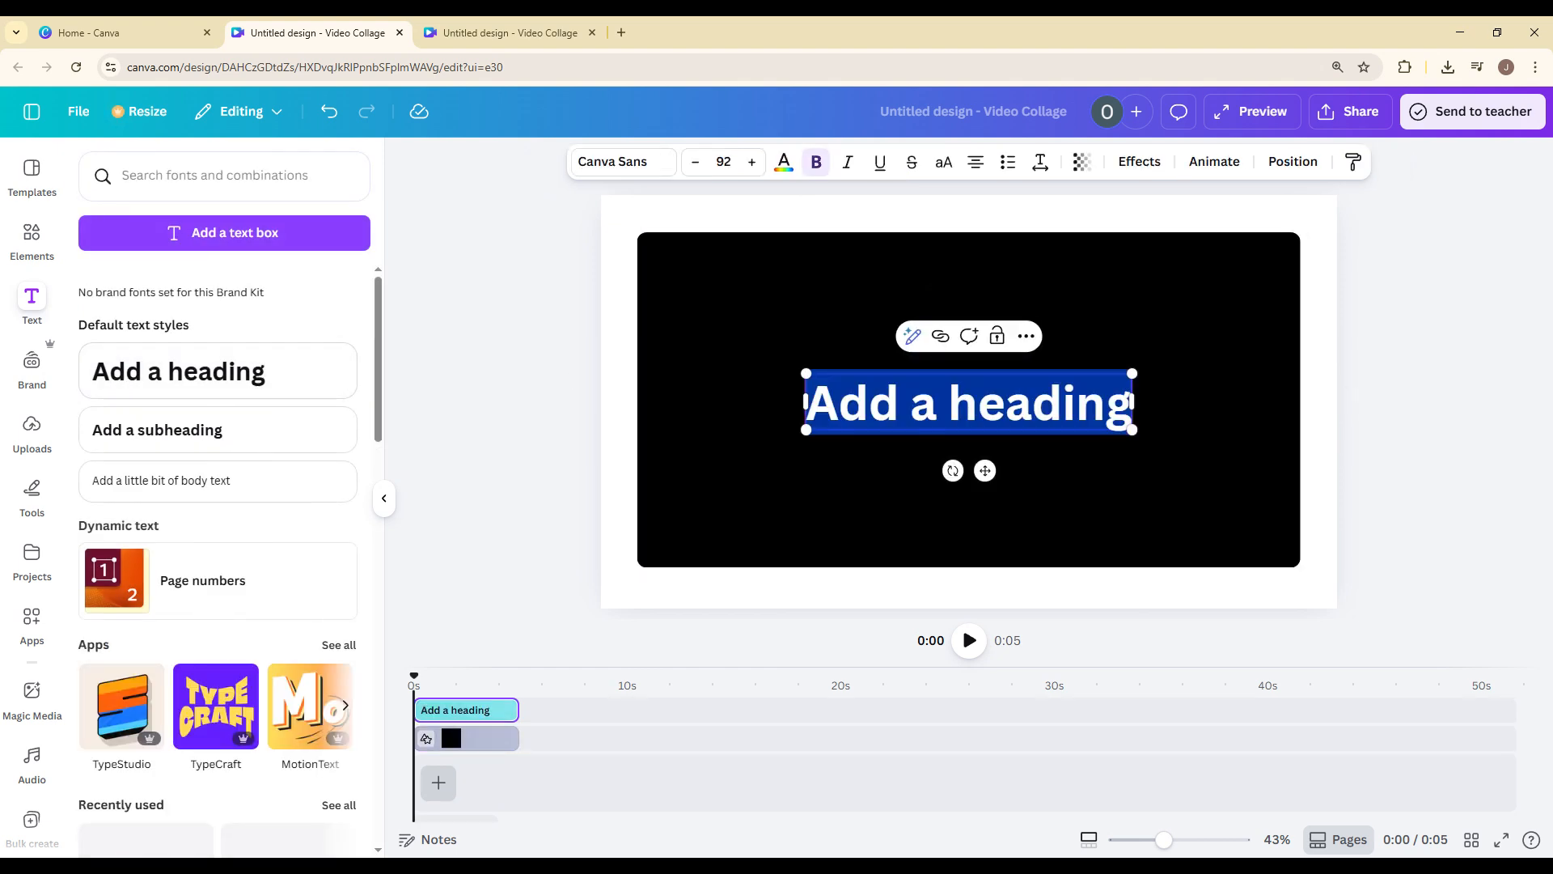
{"action": "key", "text": "ctrl+a"}
{"action": "type", "text": "WELCOME"}
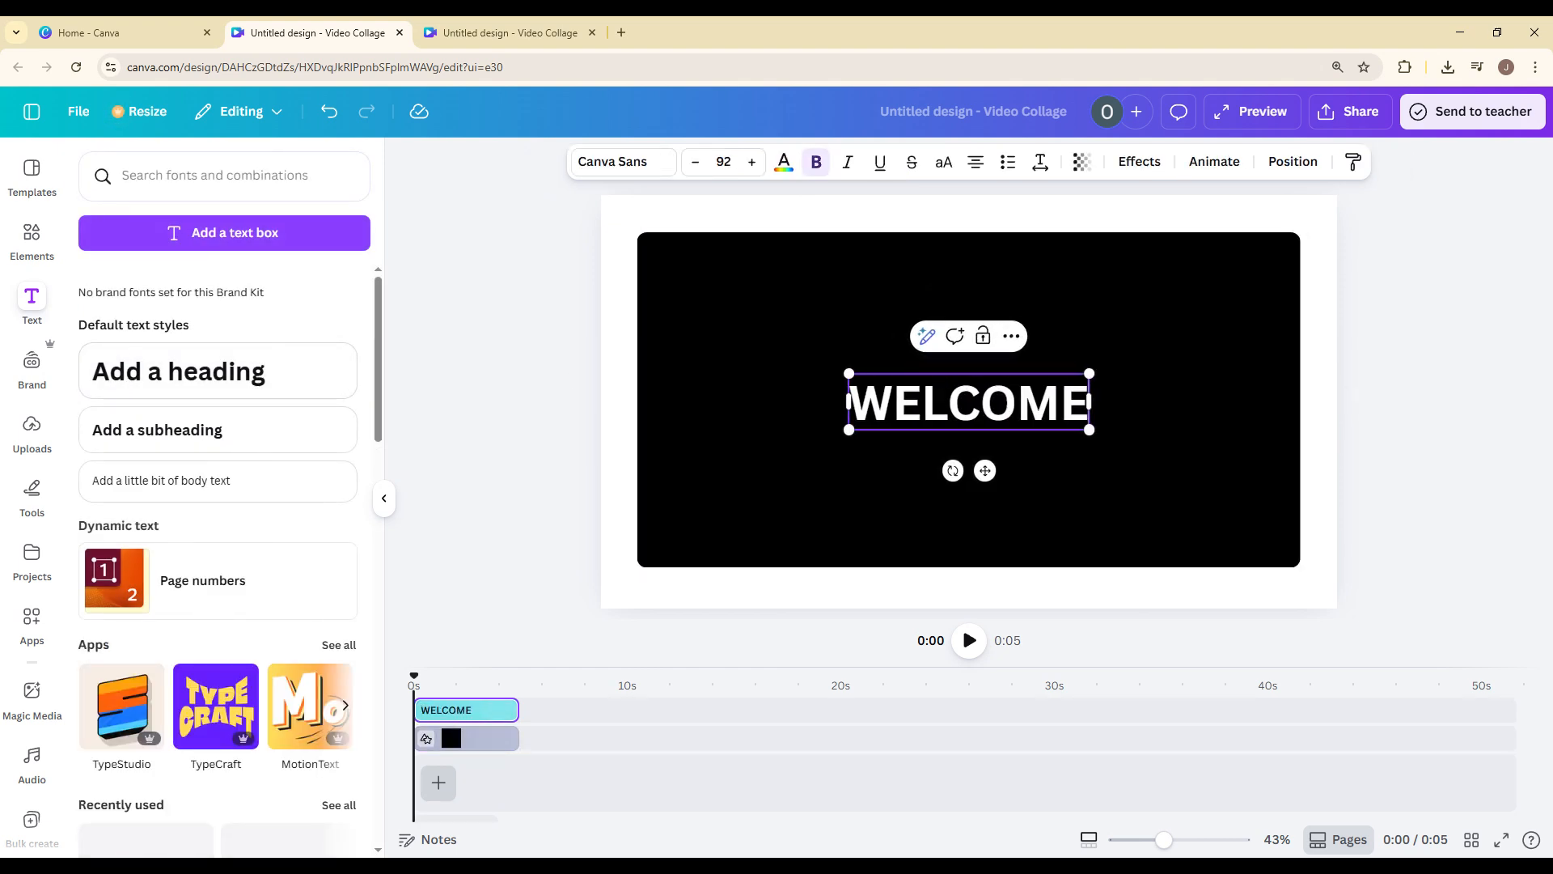
Change the WELCOME heading's font to Anton.
{"action": "left_click", "coordinate": [621, 162]}
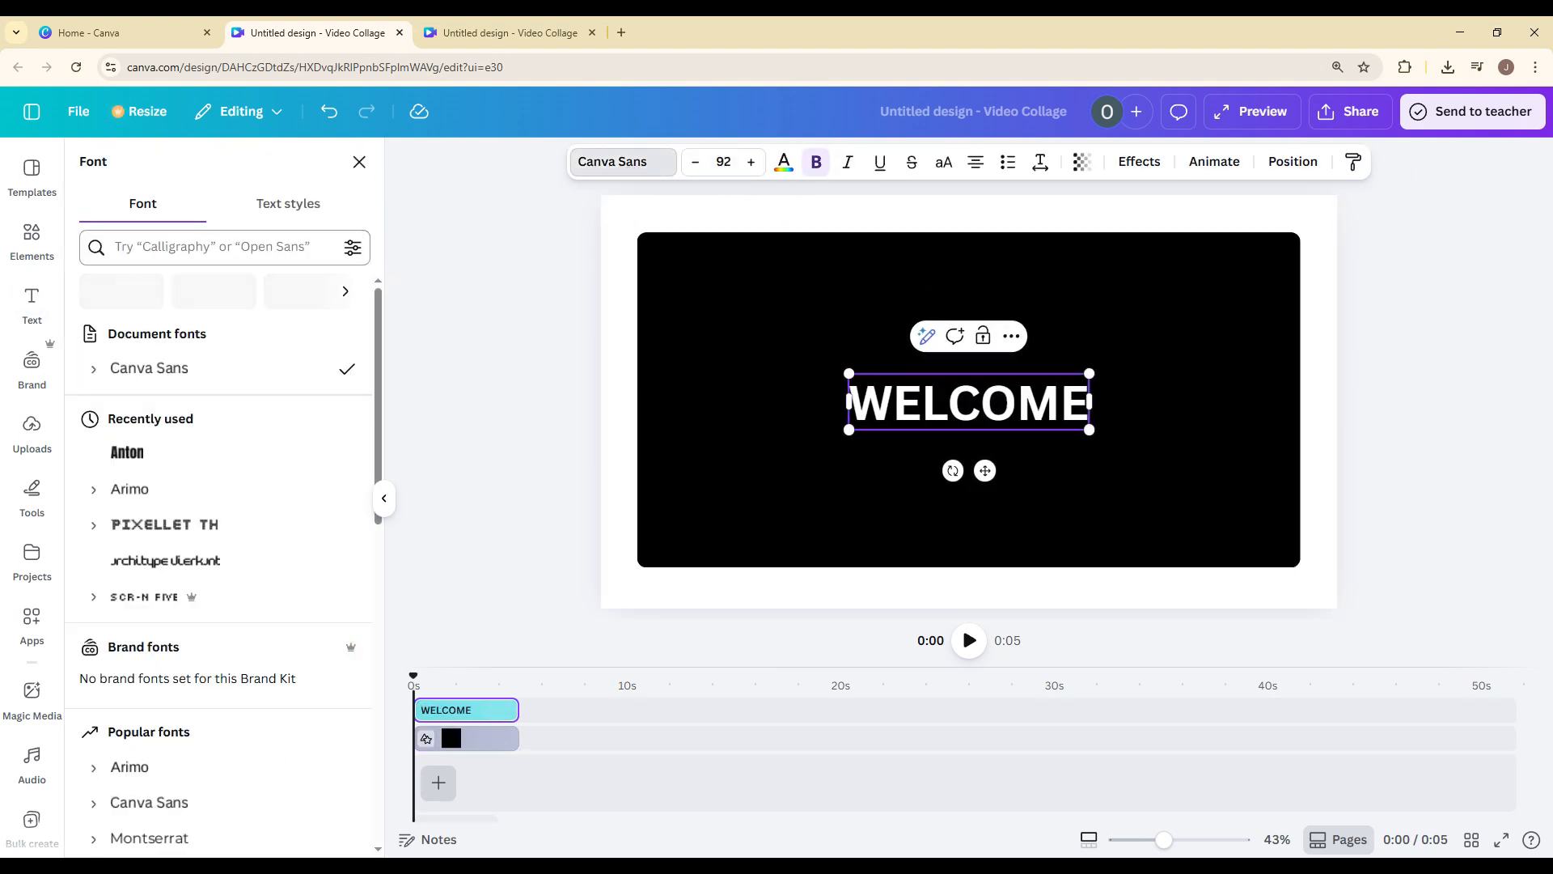
{"action": "left_click", "coordinate": [210, 246]}
{"action": "type", "text": "ANTON"}
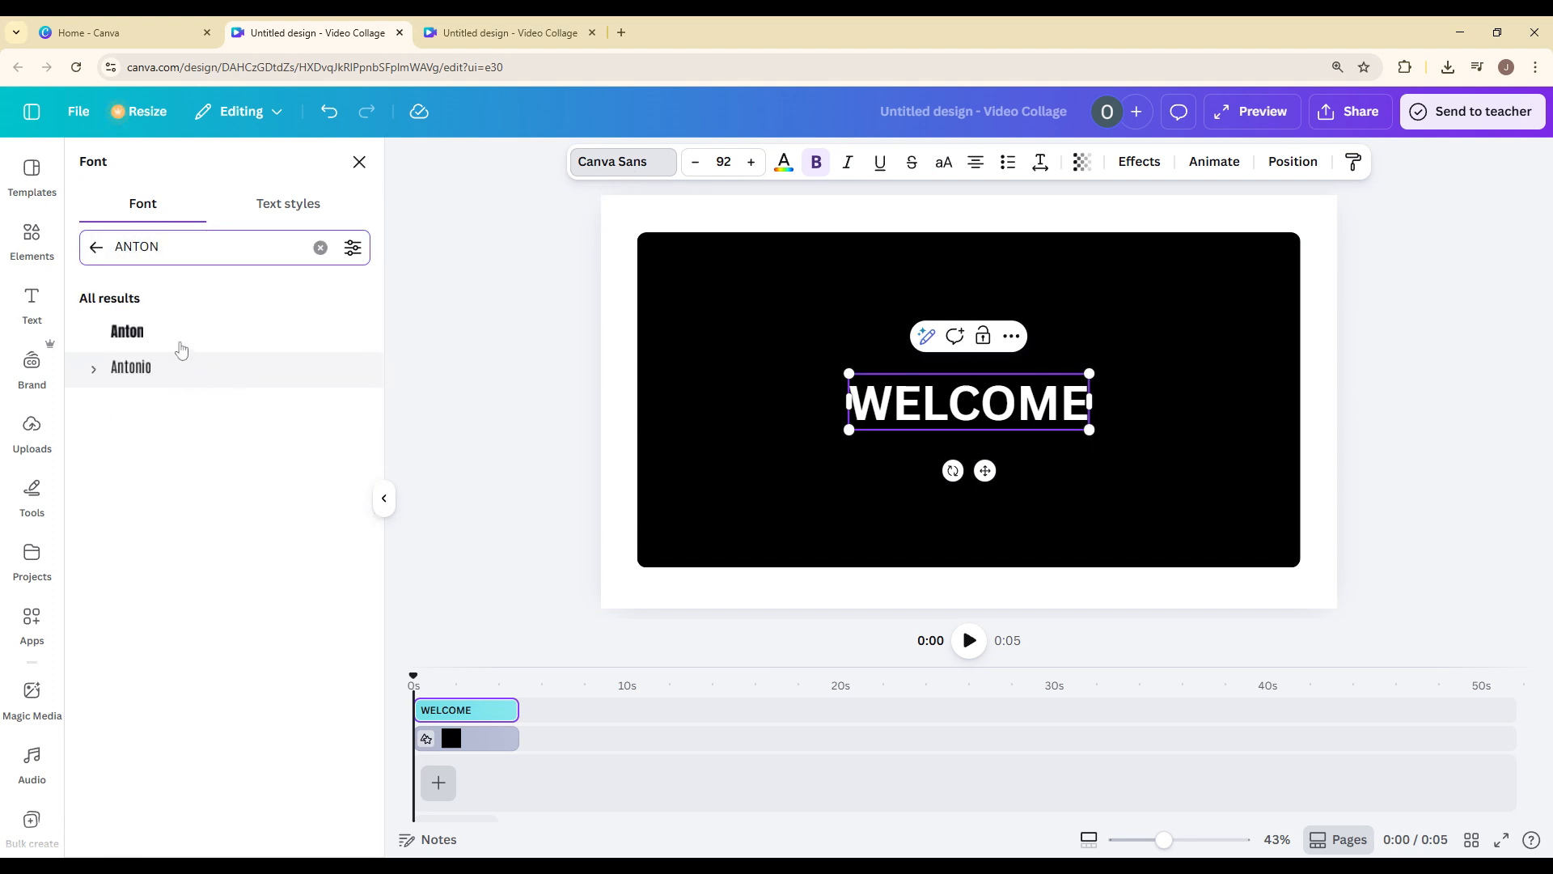
{"action": "left_click", "coordinate": [180, 331]}
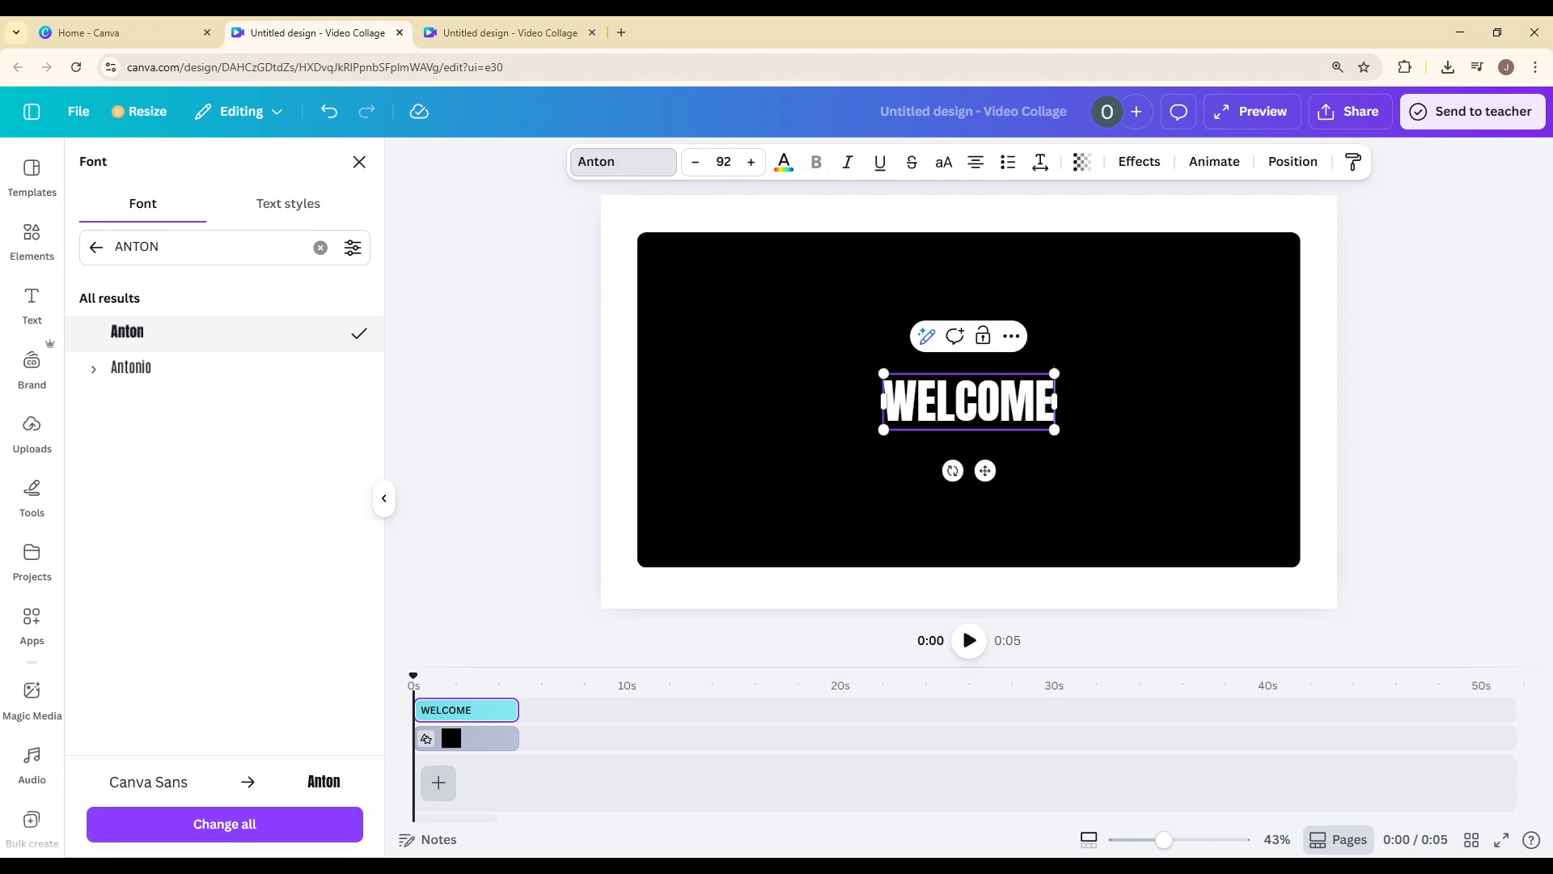
Widen the WELCOME text box and enlarge the text to about size 251, keeping the black rectangle centred on the page.
{"action": "left_click_drag", "start_coordinate": [883, 401], "coordinate": [643, 401]}
{"action": "left_click_drag", "start_coordinate": [1056, 431], "coordinate": [1386, 569]}
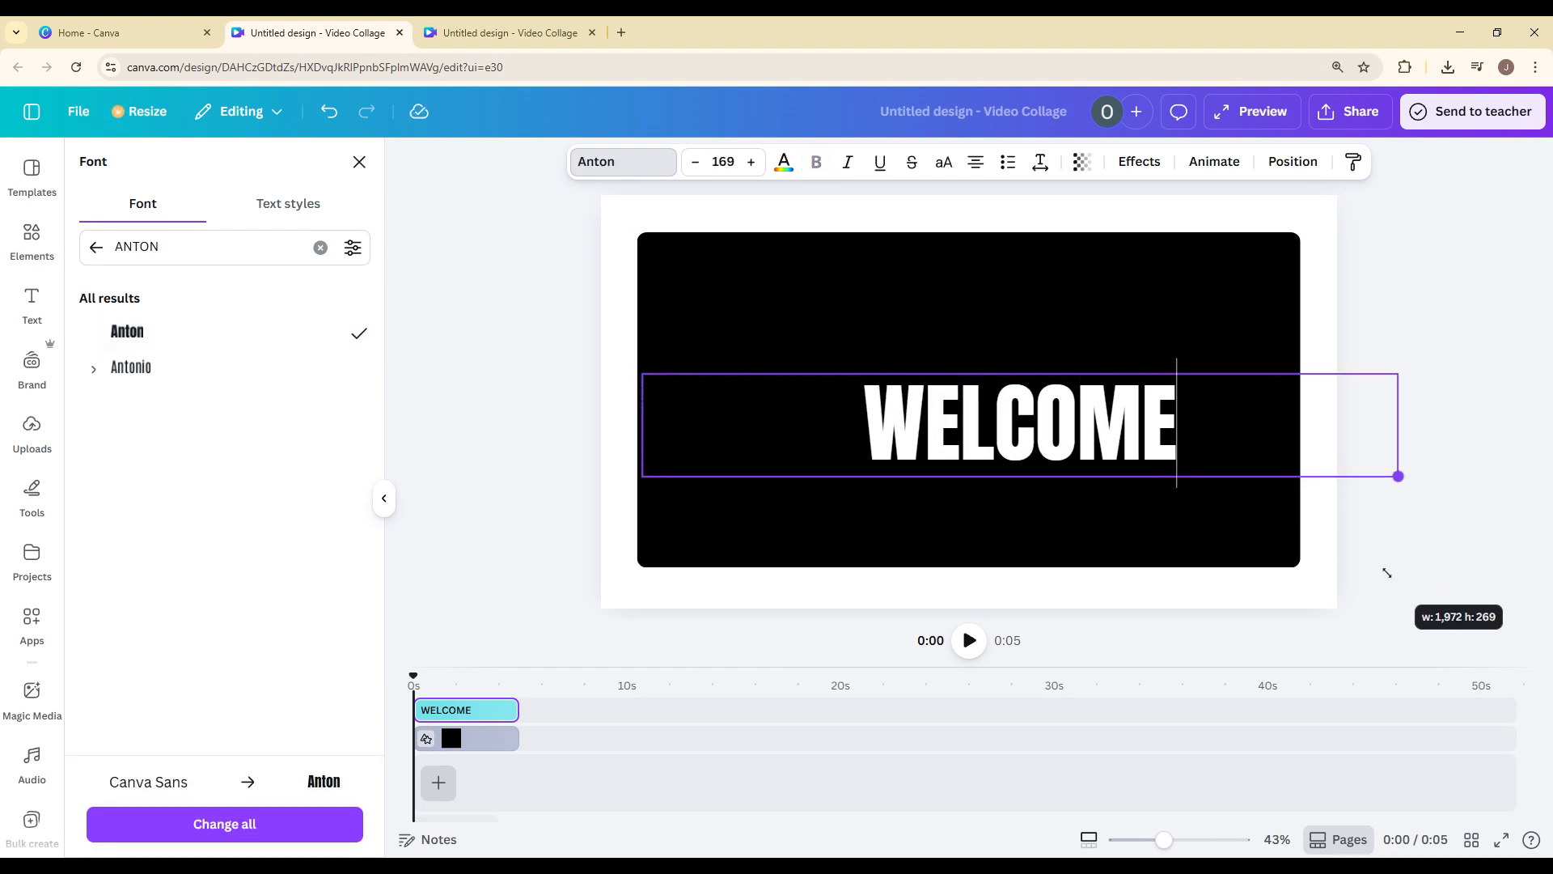
{"action": "left_click", "coordinate": [1161, 502]}
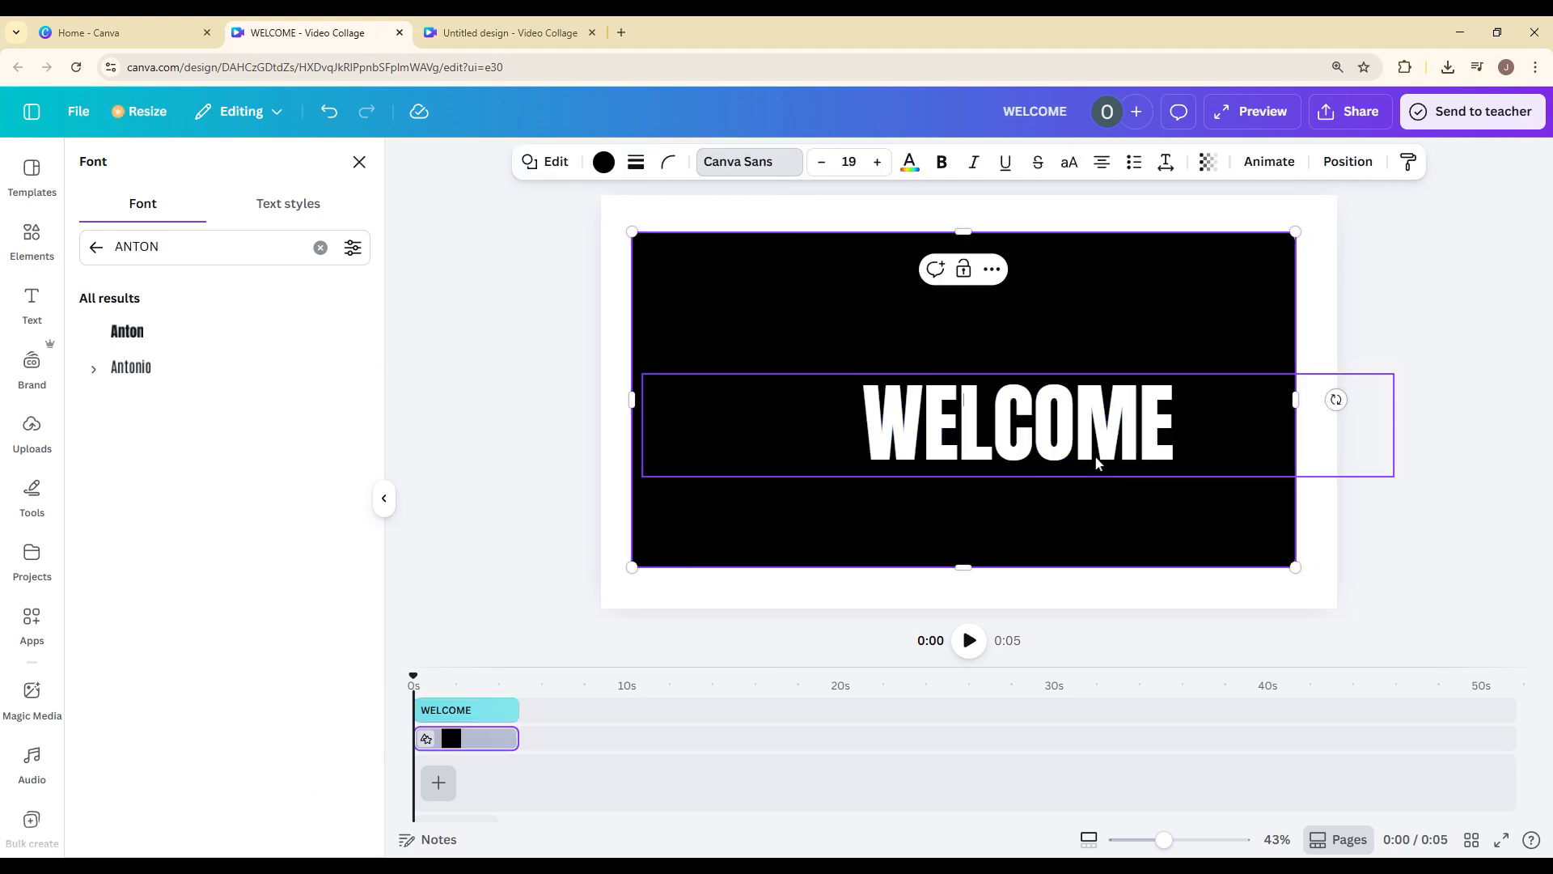
{"action": "mouse_move", "coordinate": [1090, 450]}
{"action": "left_mouse_down"}
{"action": "mouse_move", "coordinate": [850, 367]}
{"action": "mouse_move", "coordinate": [1095, 450]}
{"action": "left_mouse_up"}
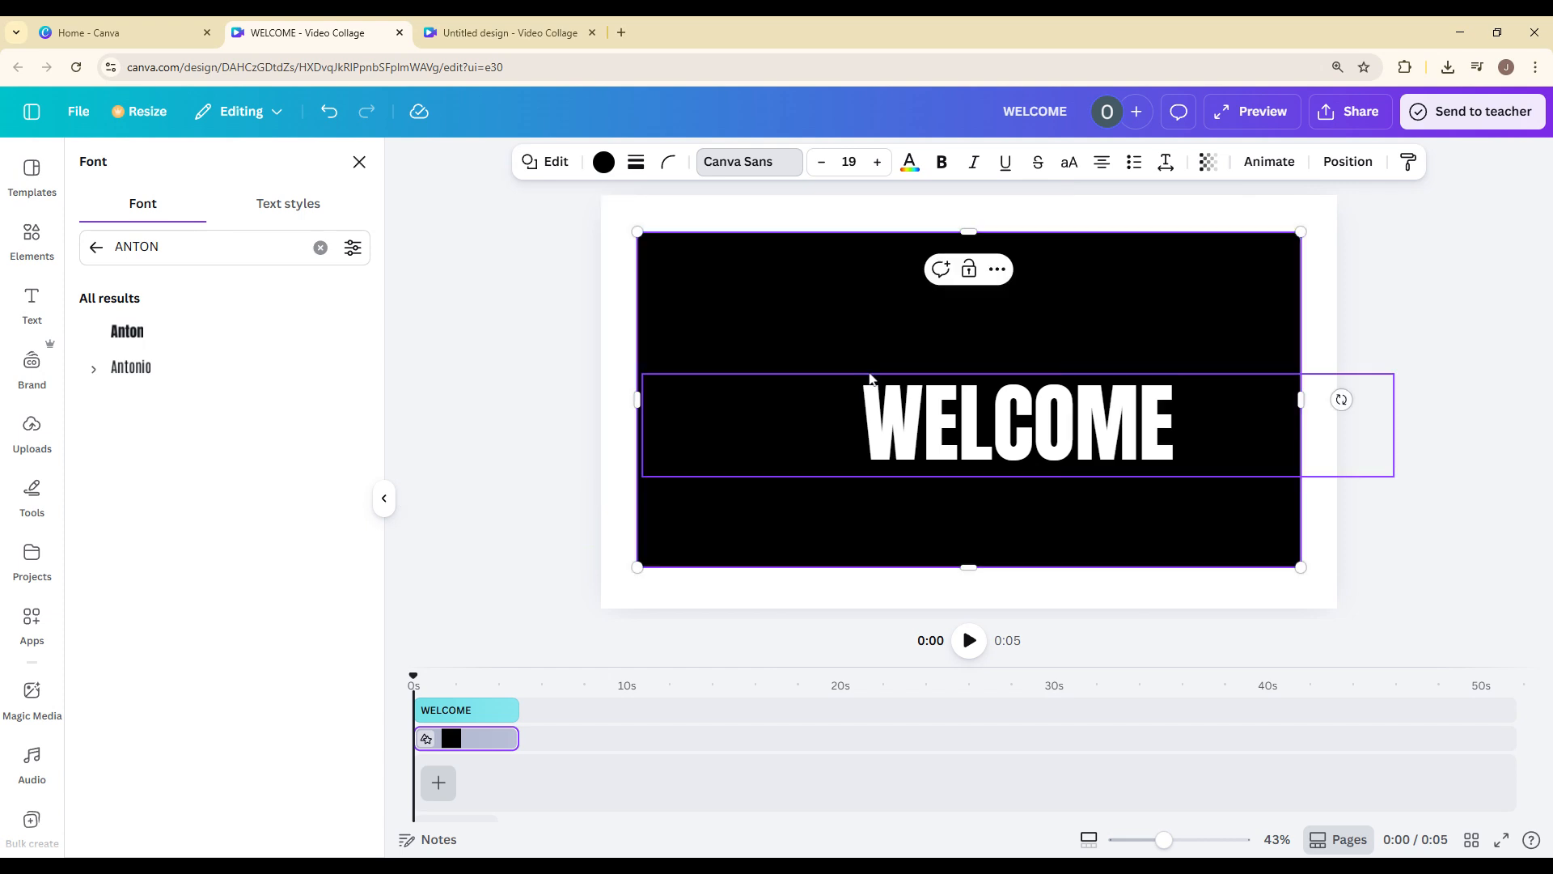
{"action": "left_click_drag", "start_coordinate": [965, 417], "coordinate": [759, 350]}
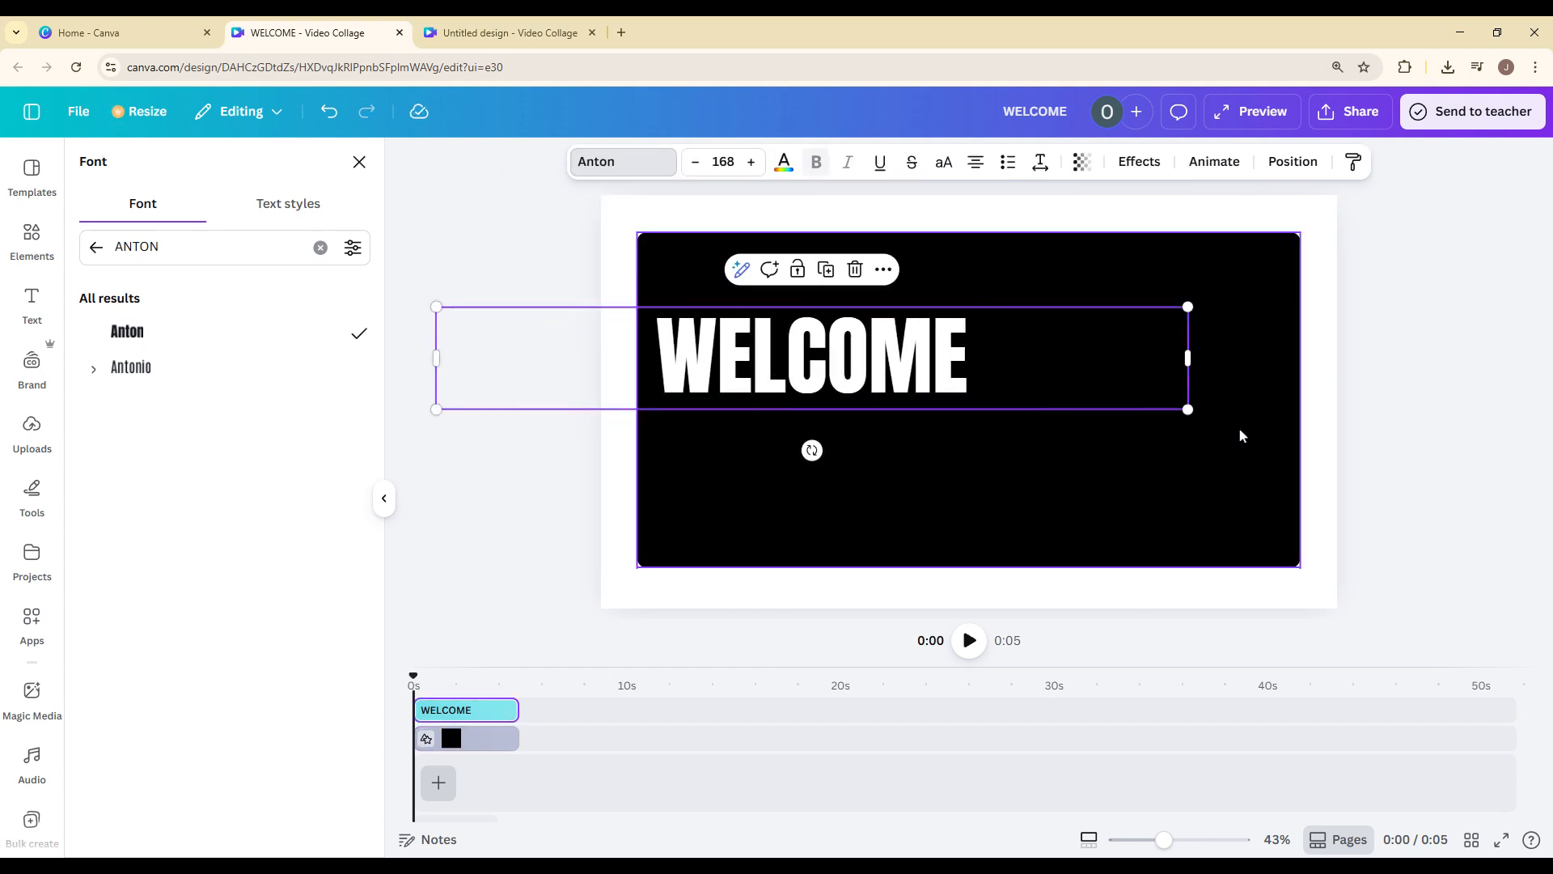
{"action": "left_click_drag", "start_coordinate": [1189, 408], "coordinate": [1421, 608]}
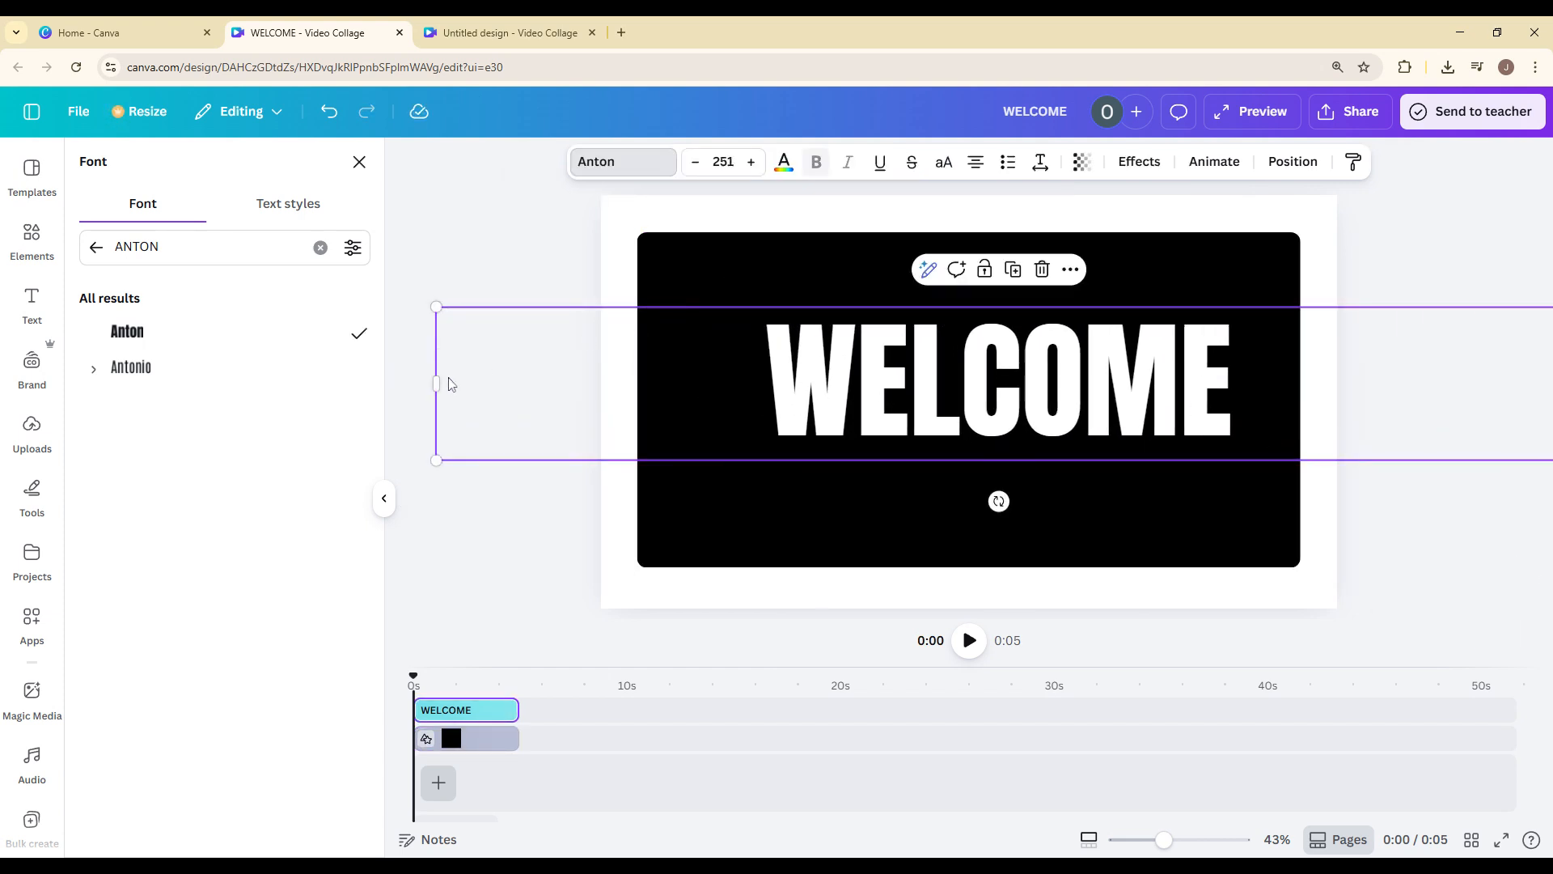
{"action": "left_click_drag", "start_coordinate": [437, 386], "coordinate": [583, 418]}
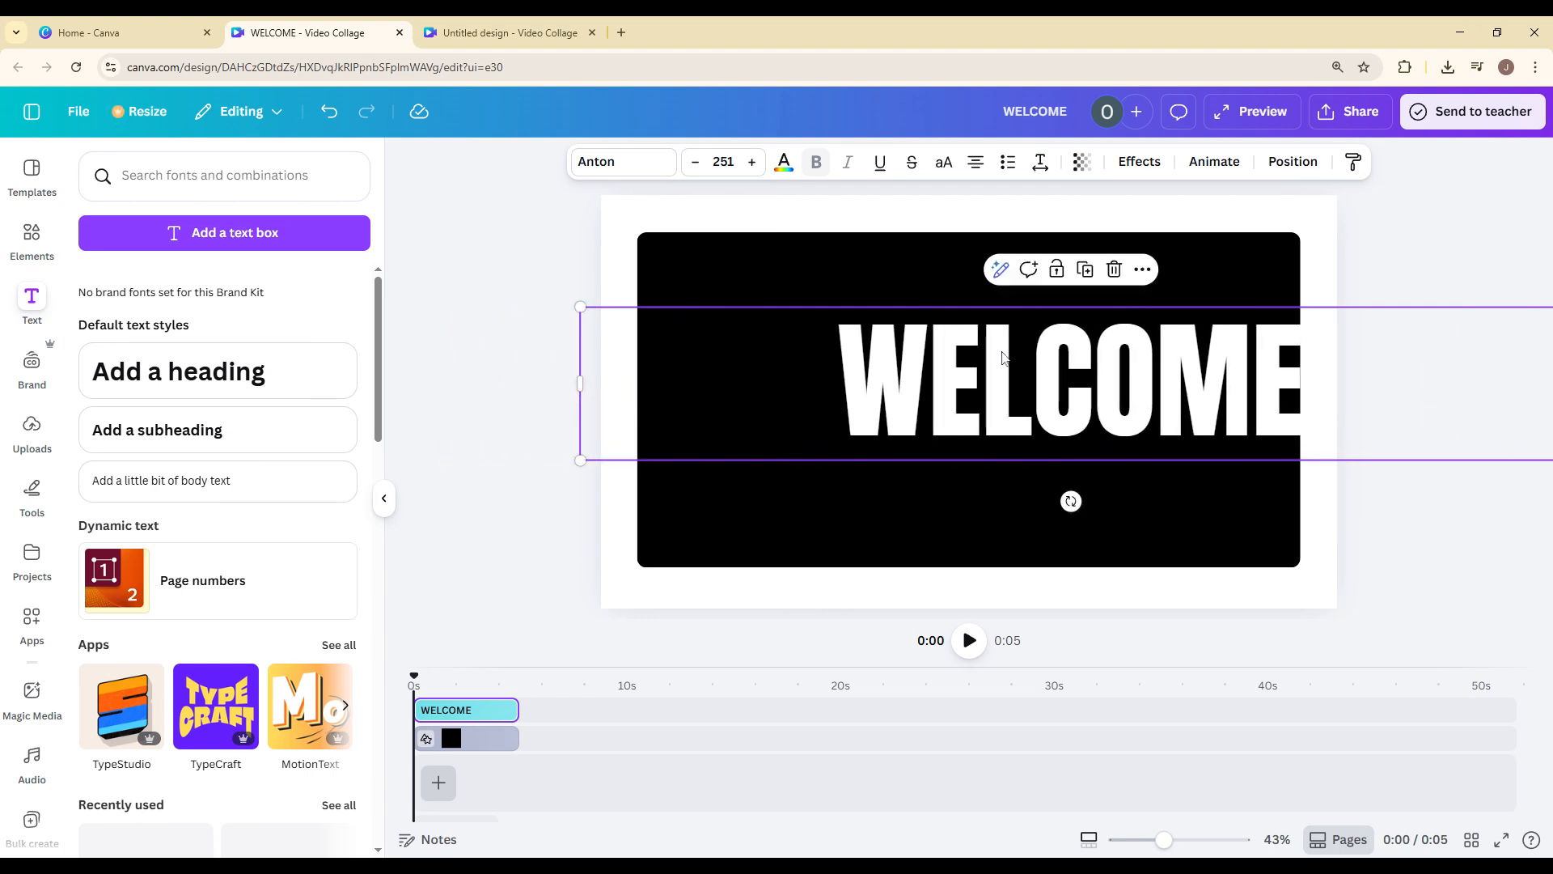
Enlarge the WELCOME text to about size 365 and centre it over the black rectangle.
{"action": "left_click_drag", "start_coordinate": [1003, 360], "coordinate": [653, 354]}
{"action": "left_click_drag", "start_coordinate": [1212, 458], "coordinate": [1545, 566]}
{"action": "left_click_drag", "start_coordinate": [1046, 433], "coordinate": [1099, 444]}
{"action": "left_click", "coordinate": [386, 496]}
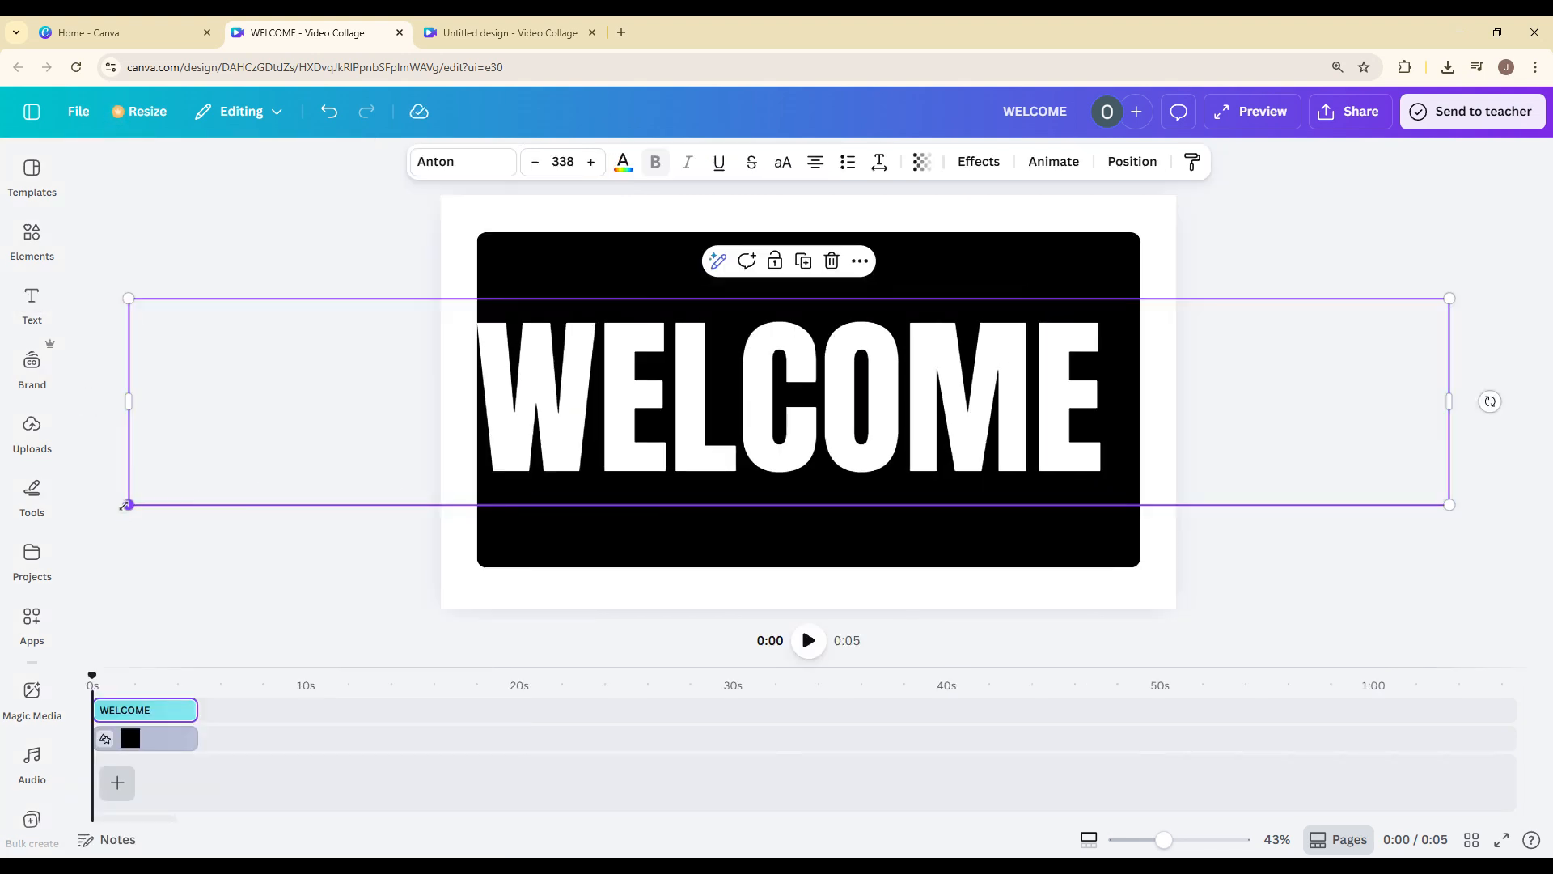
{"action": "left_click_drag", "start_coordinate": [126, 505], "coordinate": [65, 517]}
{"action": "left_click_drag", "start_coordinate": [606, 437], "coordinate": [673, 423]}
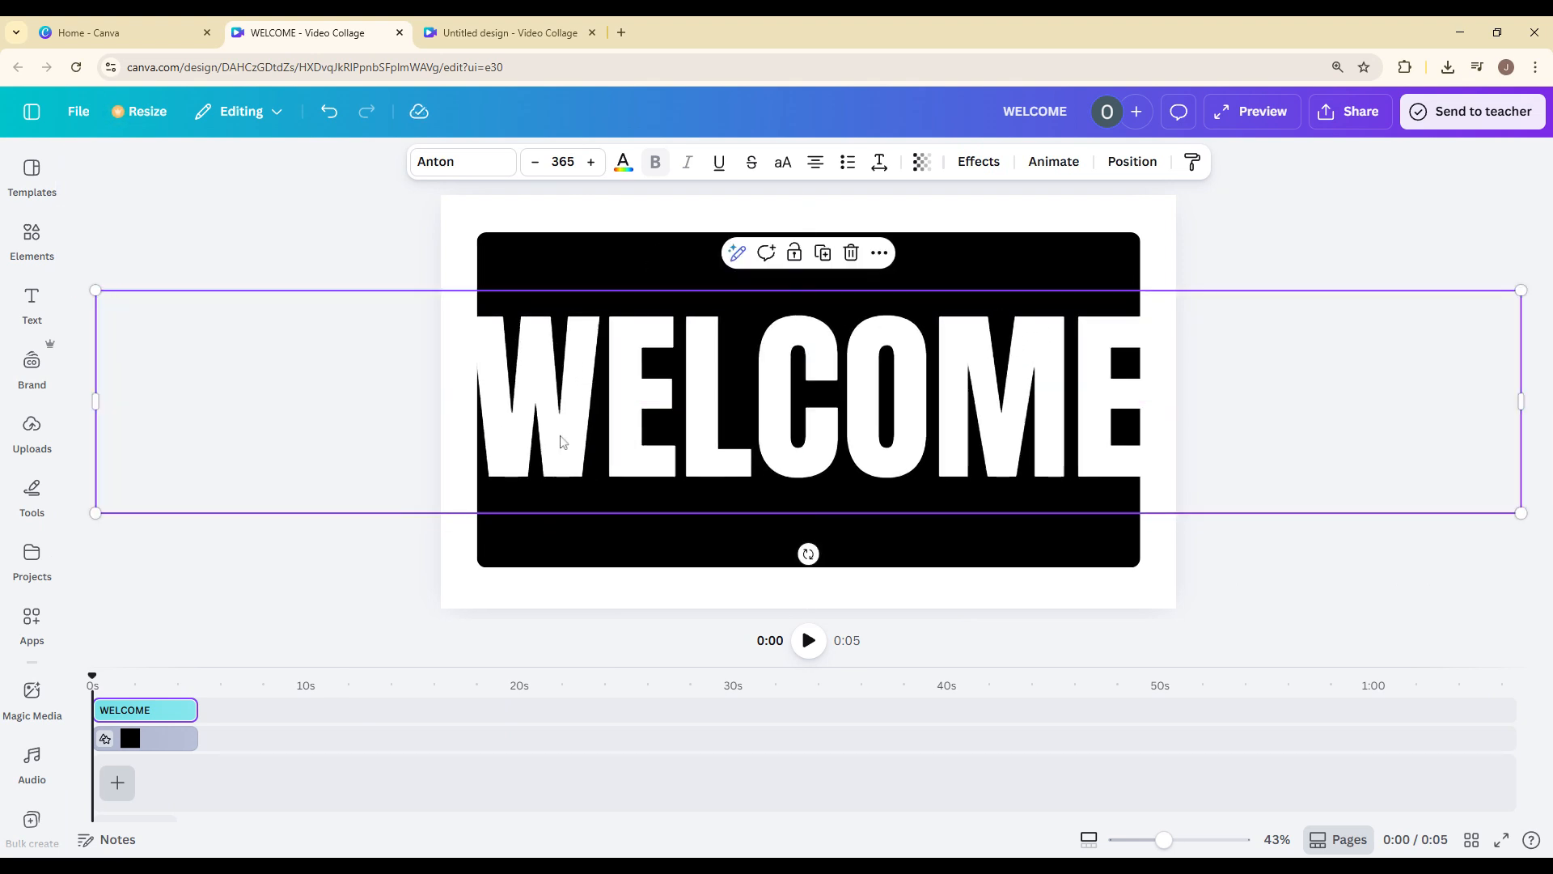
Reduce the WELCOME text to size 357 and centre it so the letters span the black rectangle's full width.
{"action": "left_click_drag", "start_coordinate": [95, 513], "coordinate": [127, 508]}
{"action": "left_click", "coordinate": [703, 467]}
{"action": "left_click_drag", "start_coordinate": [749, 459], "coordinate": [713, 460]}
{"action": "left_click_drag", "start_coordinate": [1081, 459], "coordinate": [946, 459]}
{"action": "key", "text": "Escape"}
{"action": "left_click", "coordinate": [1269, 231]}
{"action": "left_click_drag", "start_coordinate": [967, 376], "coordinate": [939, 368]}
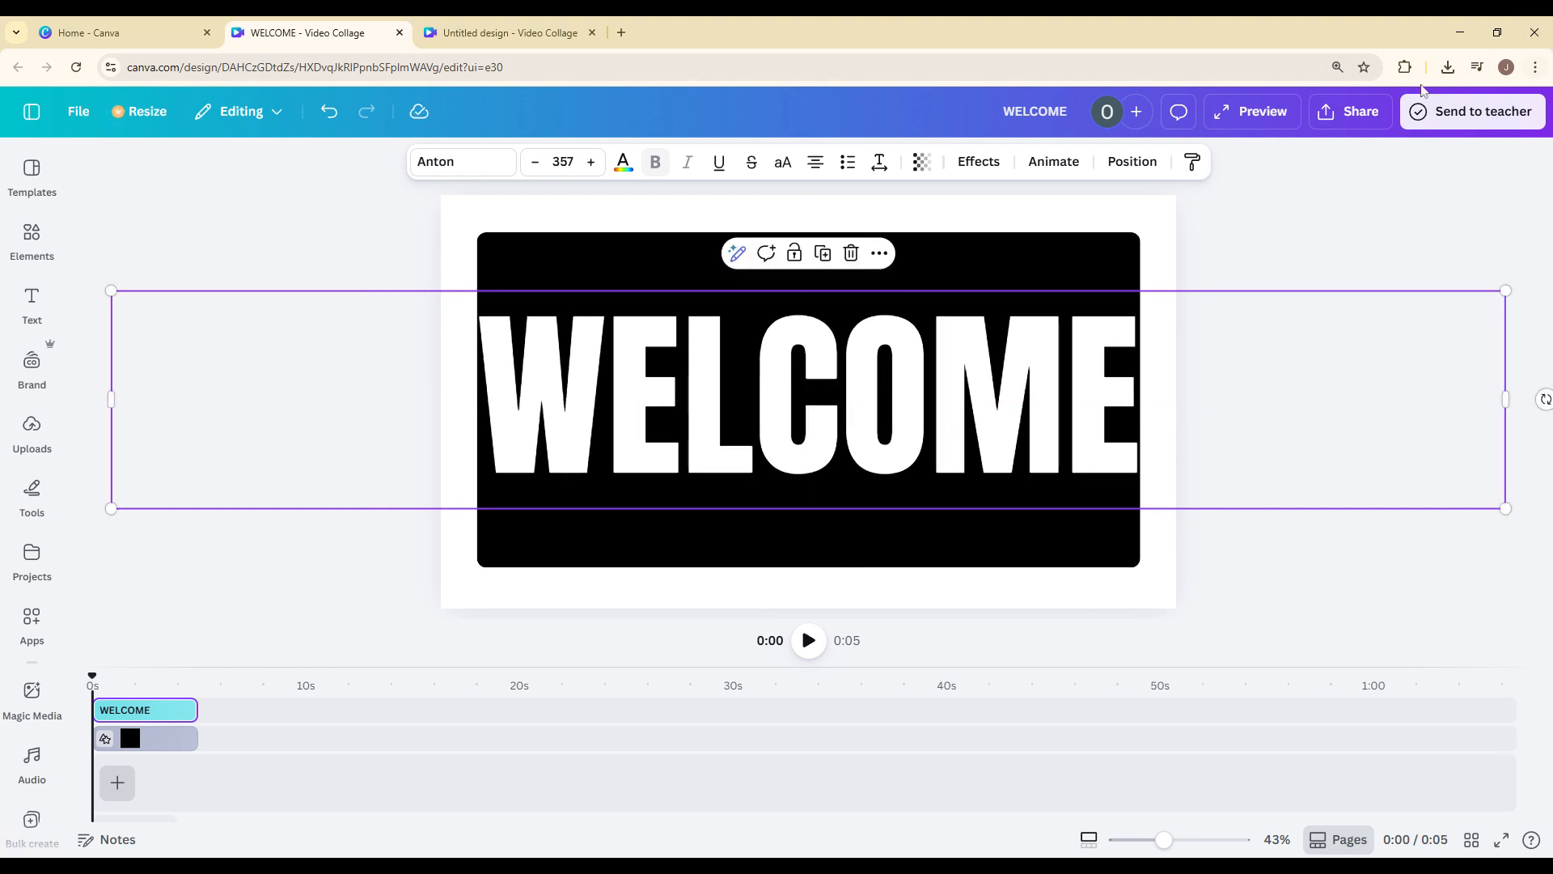
Download the design as a PNG with a transparent background at size 3.125 (6,000 × 3,375 px).
{"action": "left_click", "coordinate": [1375, 109]}
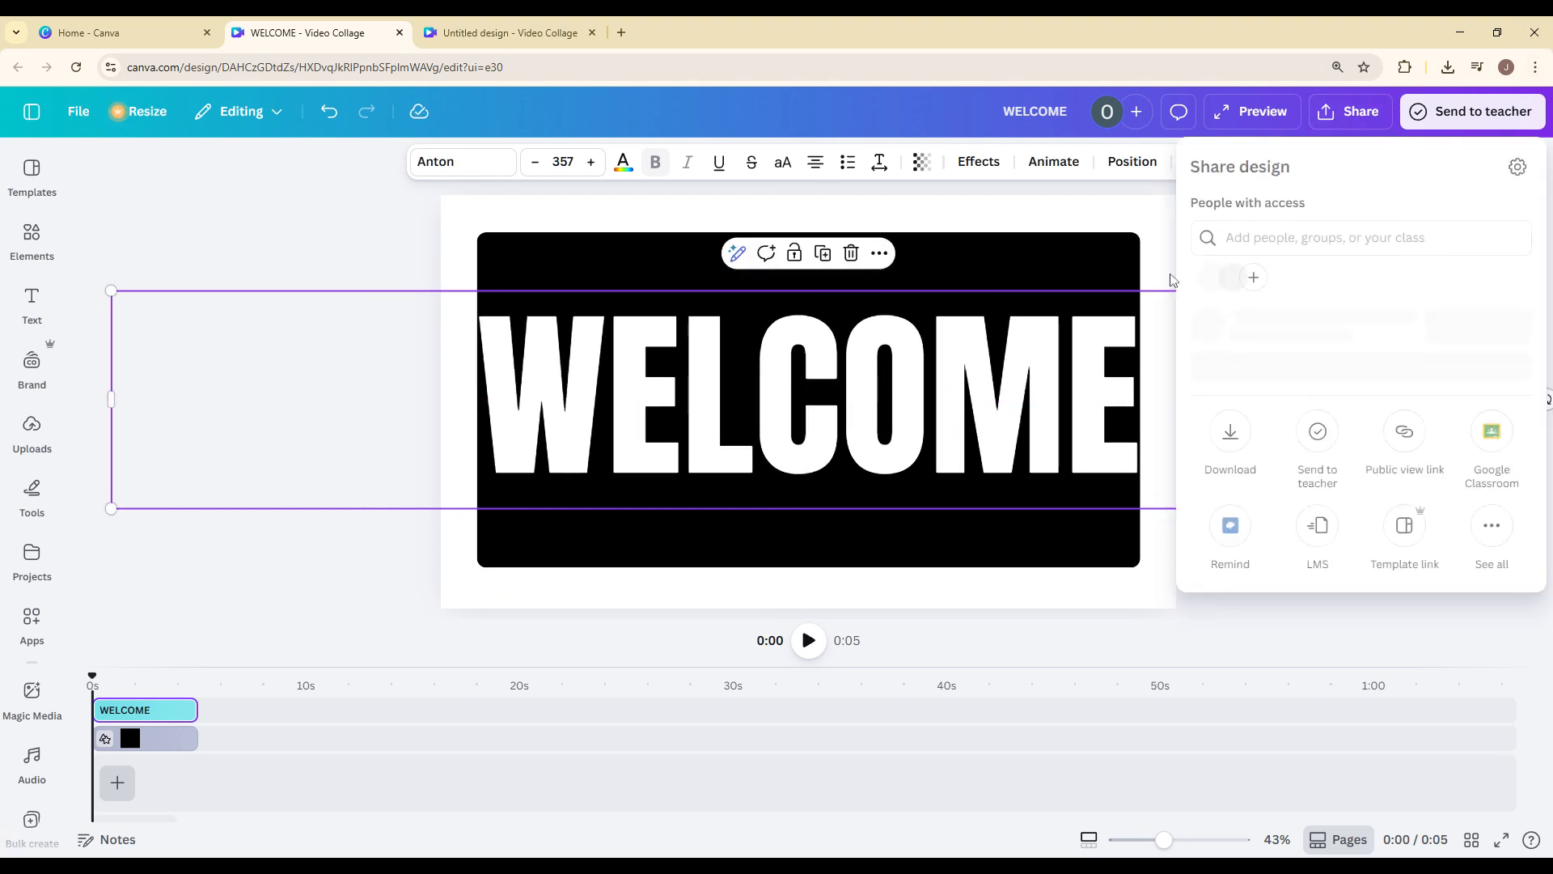
{"action": "left_click", "coordinate": [1229, 469]}
{"action": "left_click", "coordinate": [1316, 245]}
{"action": "left_click", "coordinate": [1327, 336]}
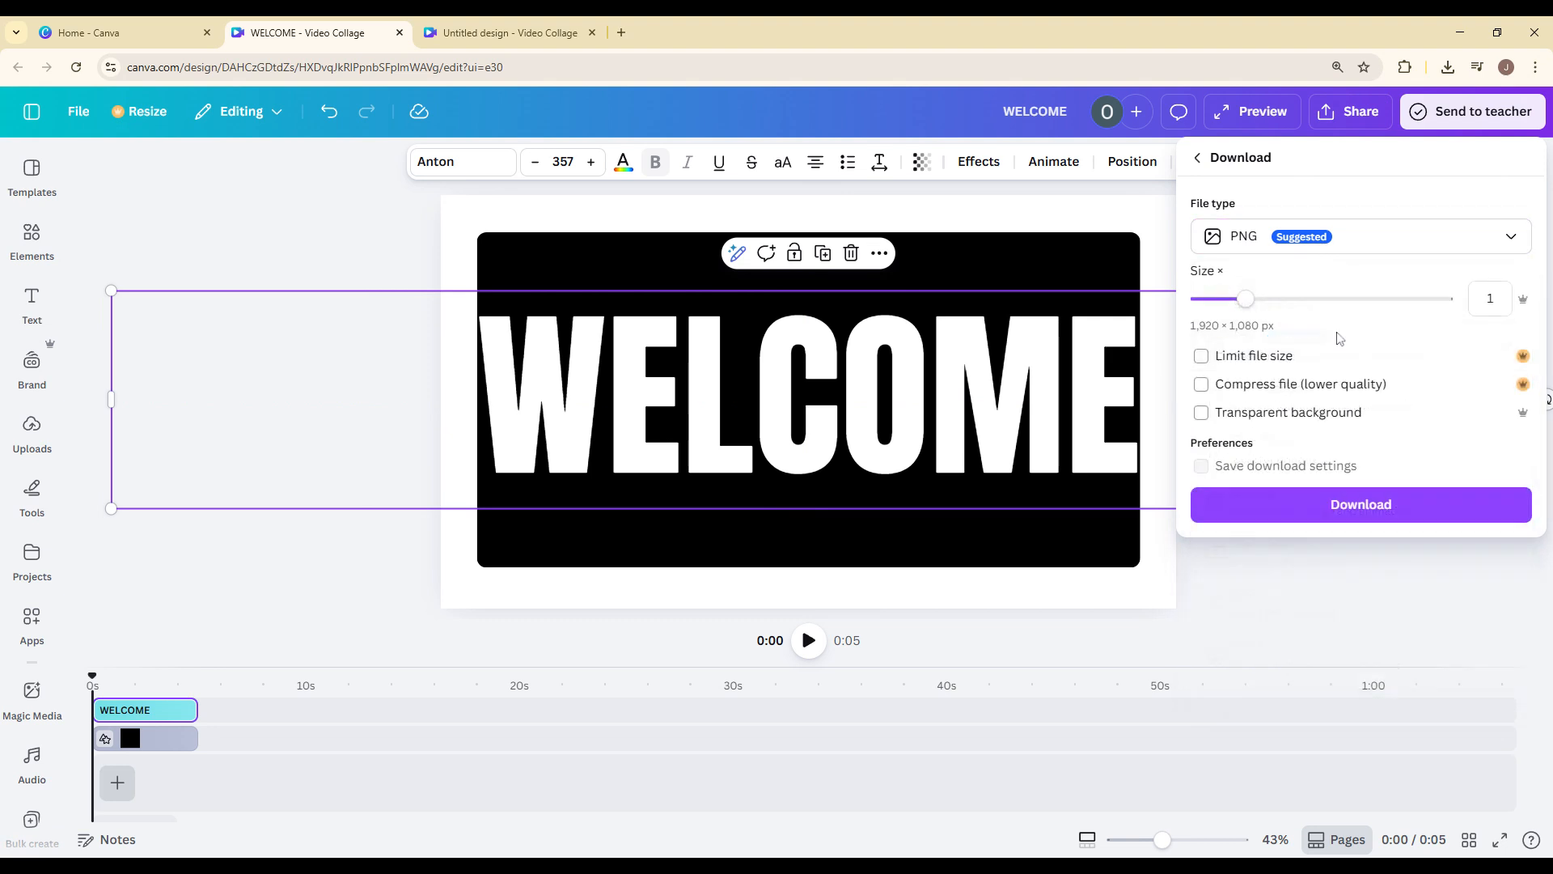
{"action": "left_click", "coordinate": [1202, 414]}
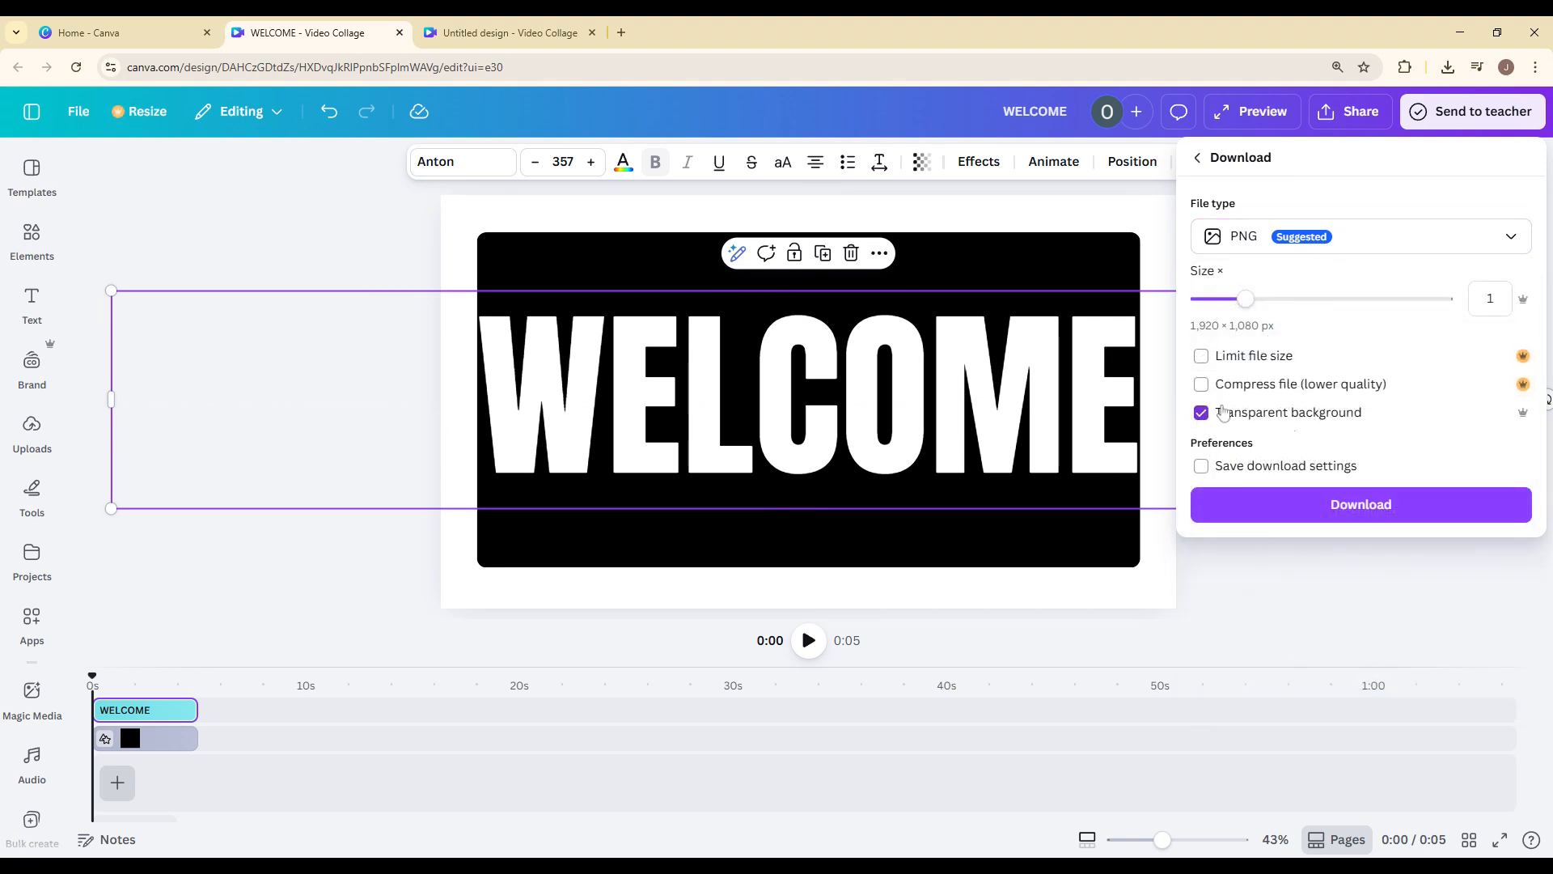
{"action": "left_click_drag", "start_coordinate": [1246, 300], "coordinate": [1447, 299]}
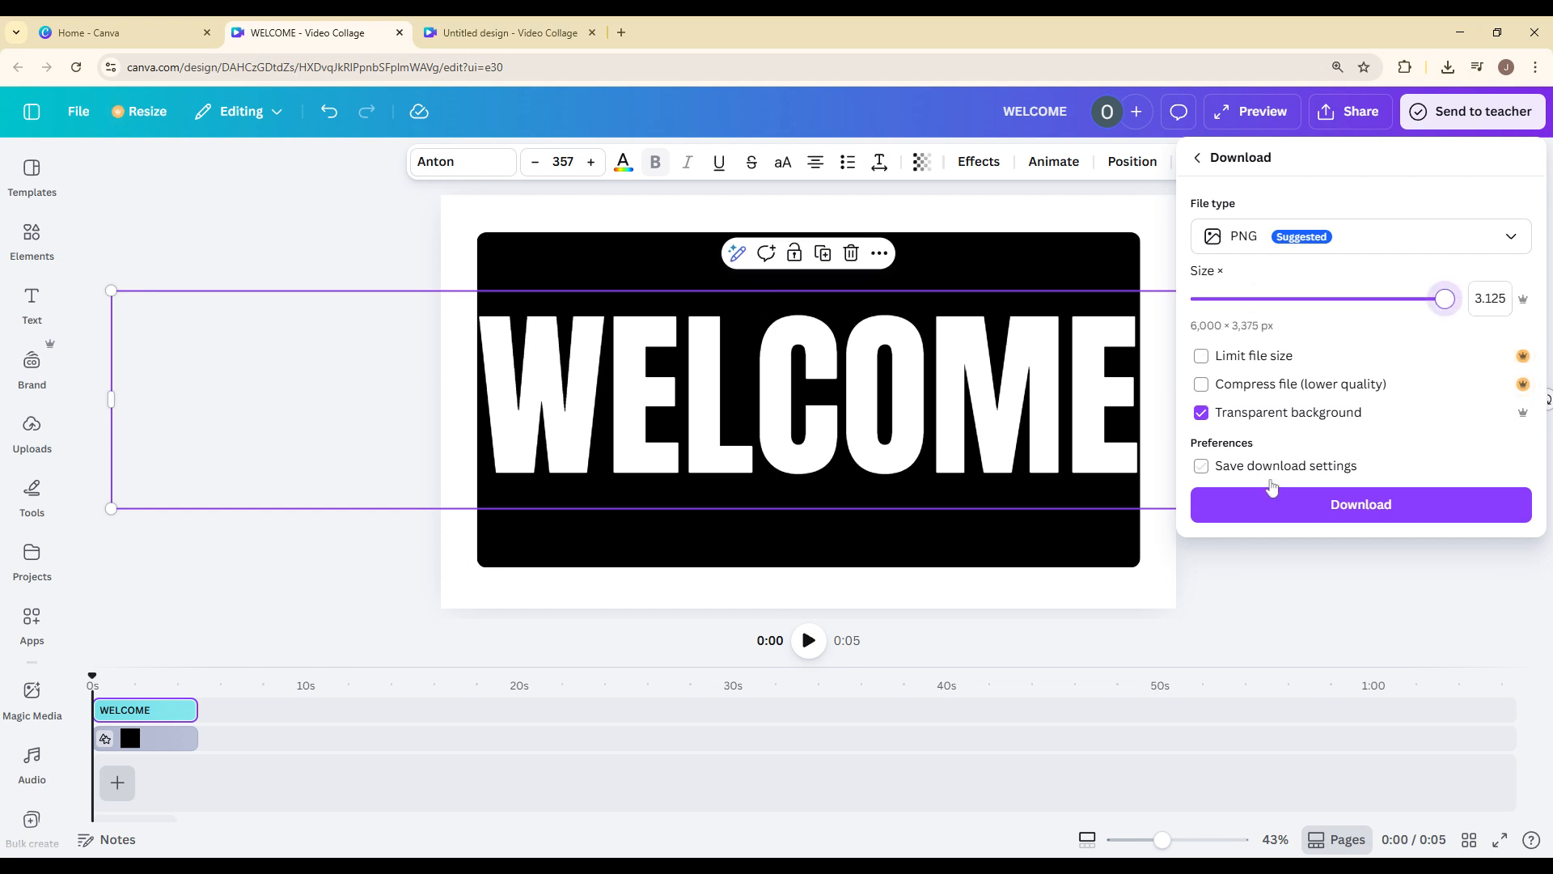
{"action": "left_click", "coordinate": [1329, 510]}
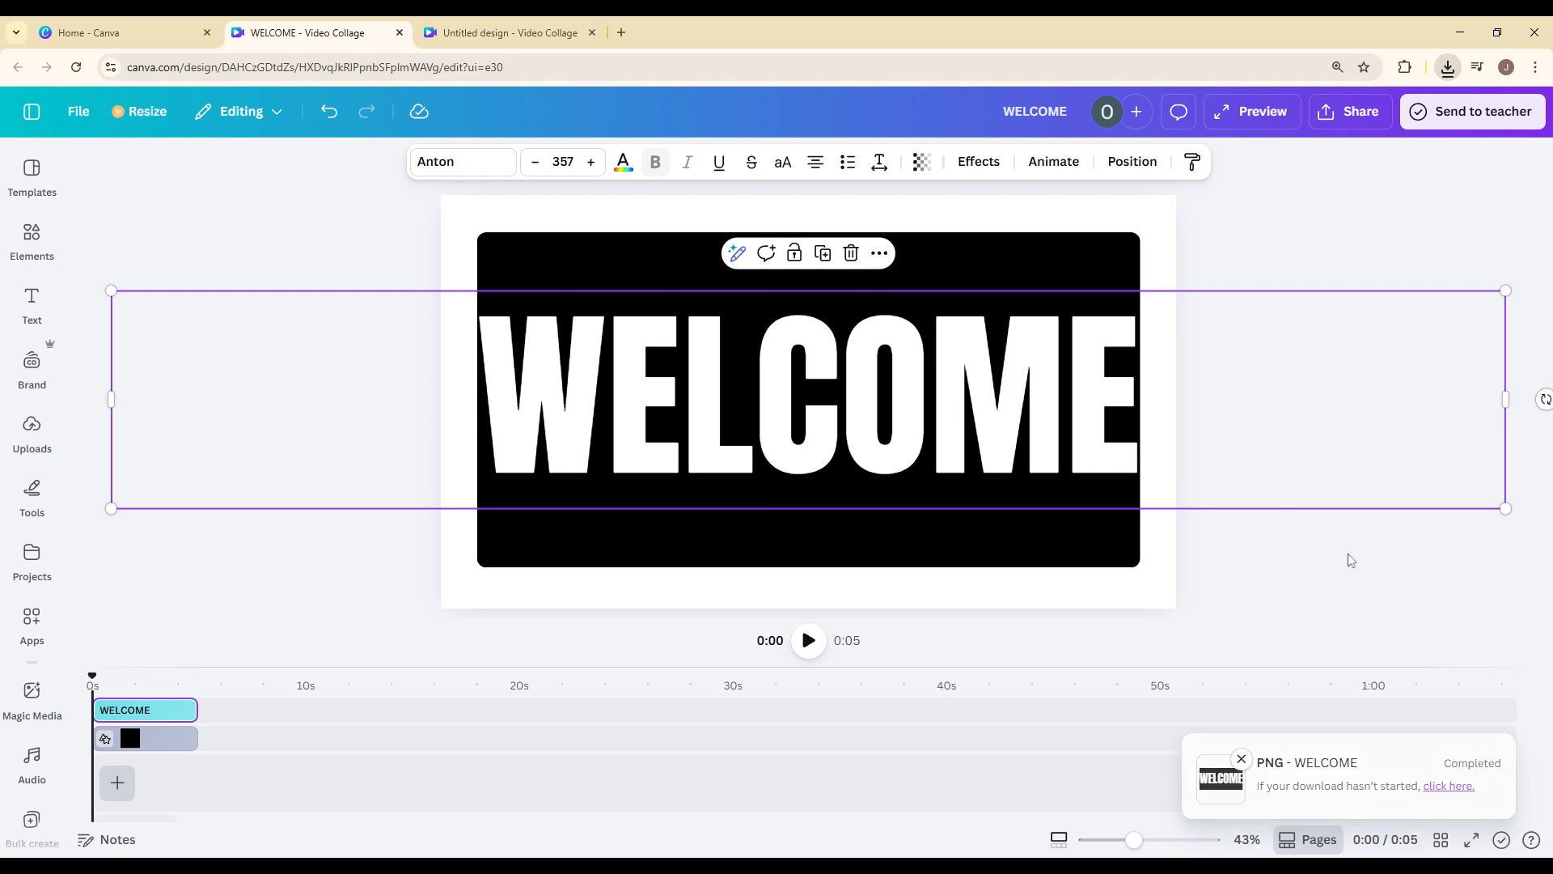
{"action": "left_click", "coordinate": [293, 219]}
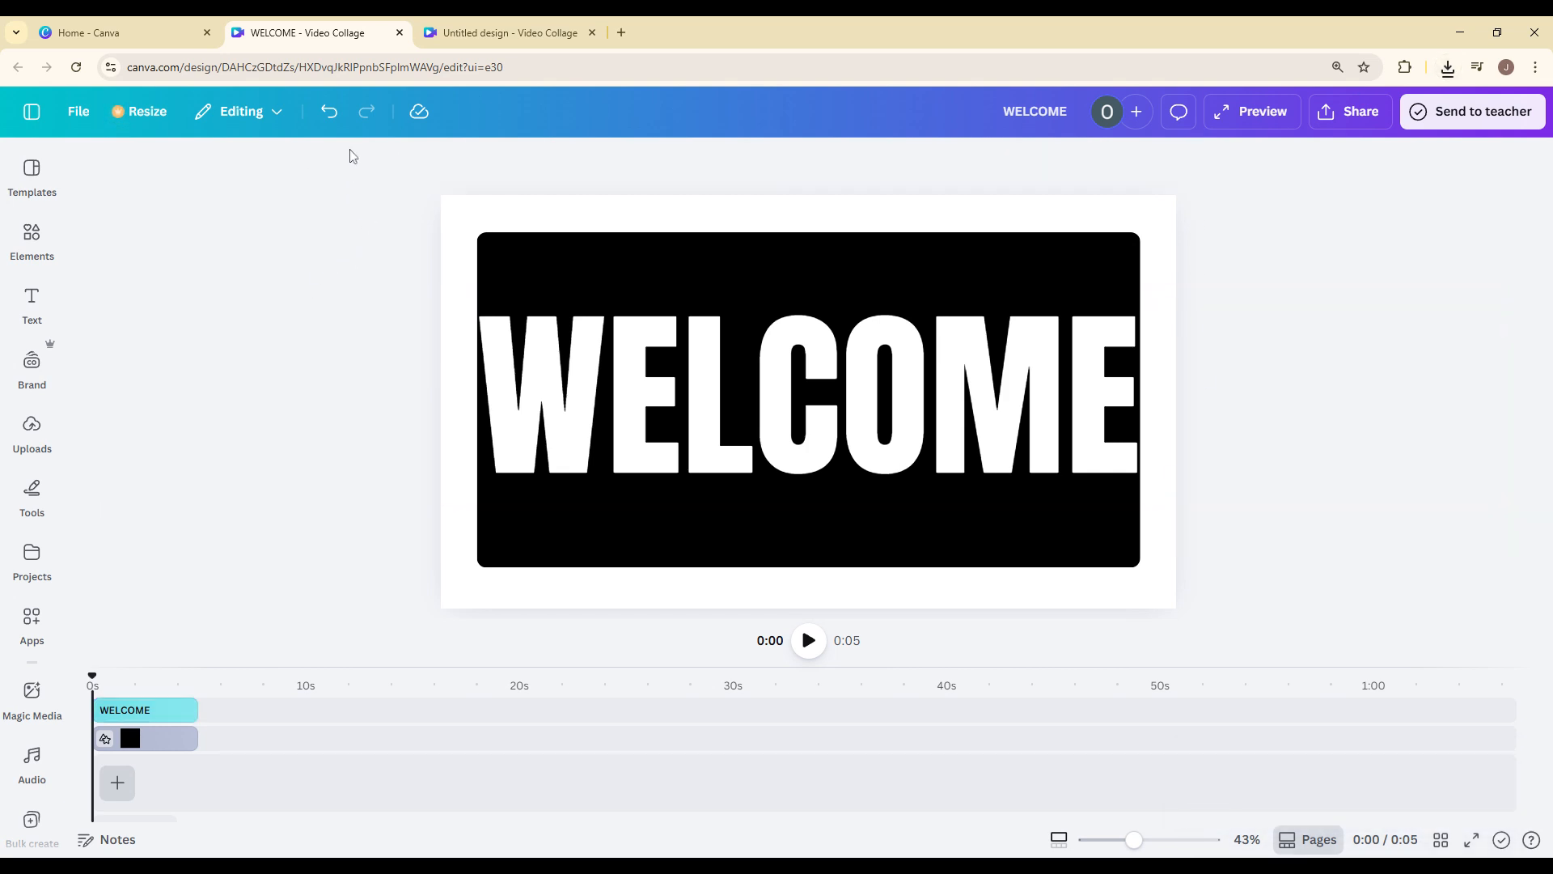
Switch to the other Video Collage design, view its uploaded images and preview the first flag clip at about 2 seconds.
{"action": "left_click", "coordinate": [465, 22]}
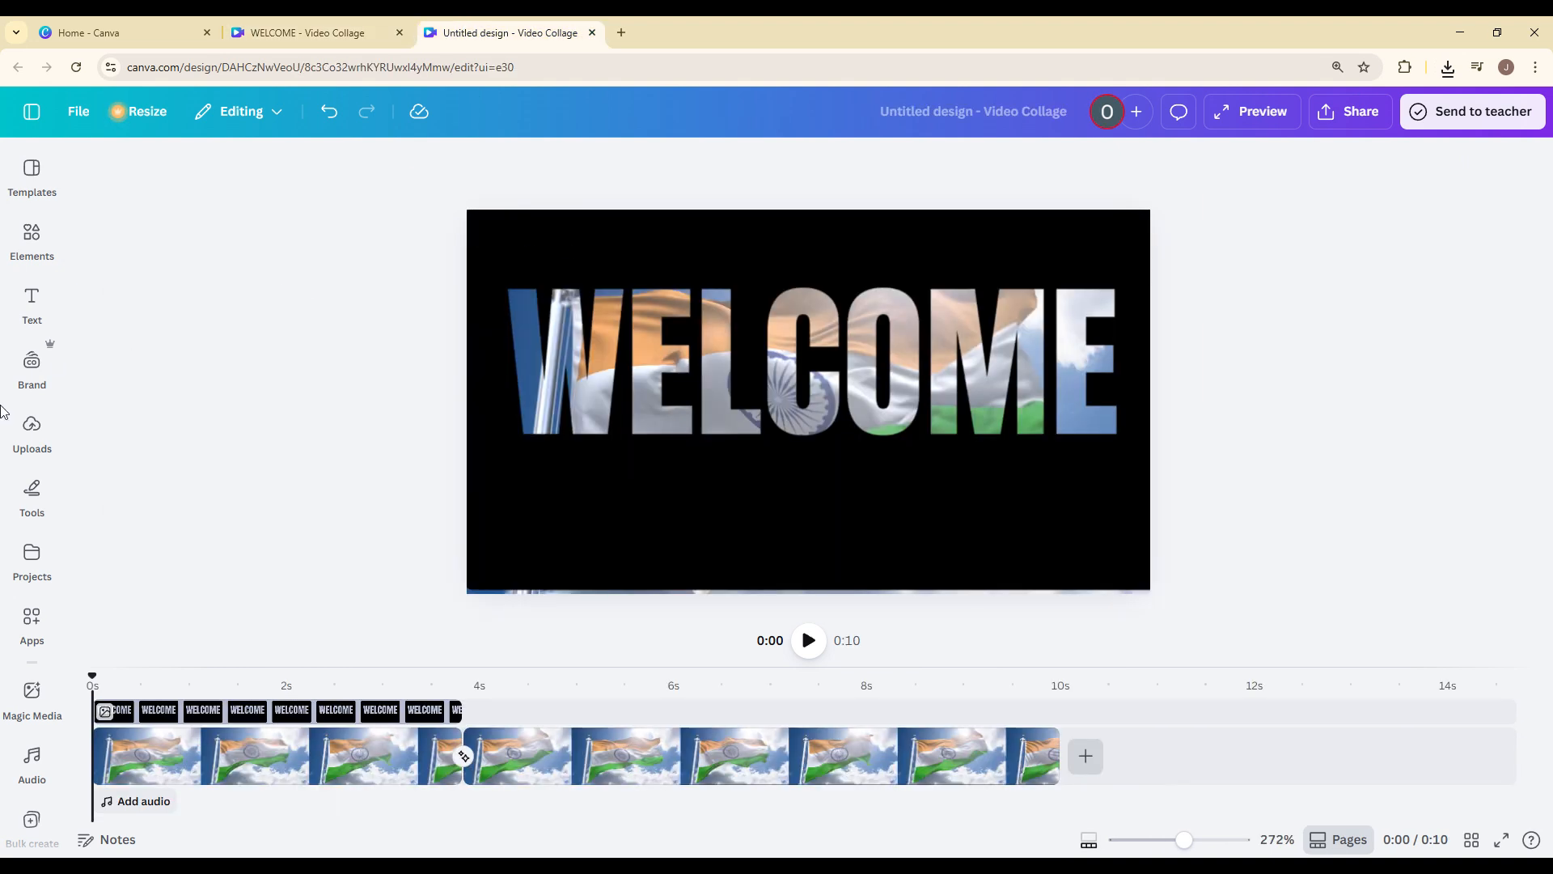
{"action": "left_click", "coordinate": [34, 373]}
{"action": "left_click", "coordinate": [31, 428]}
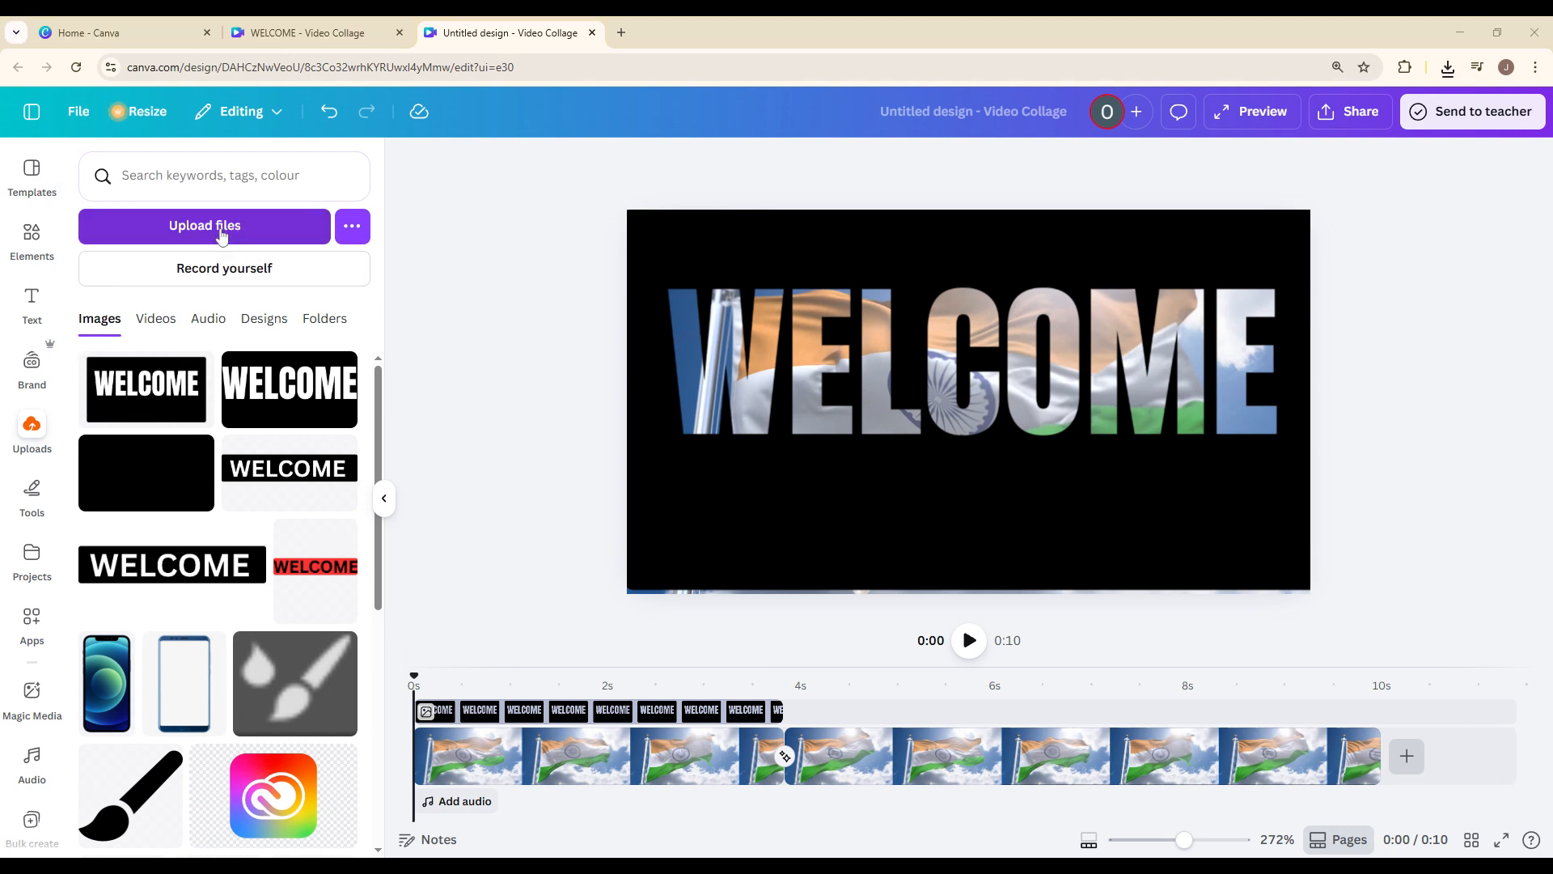
{"action": "left_click", "coordinate": [384, 497]}
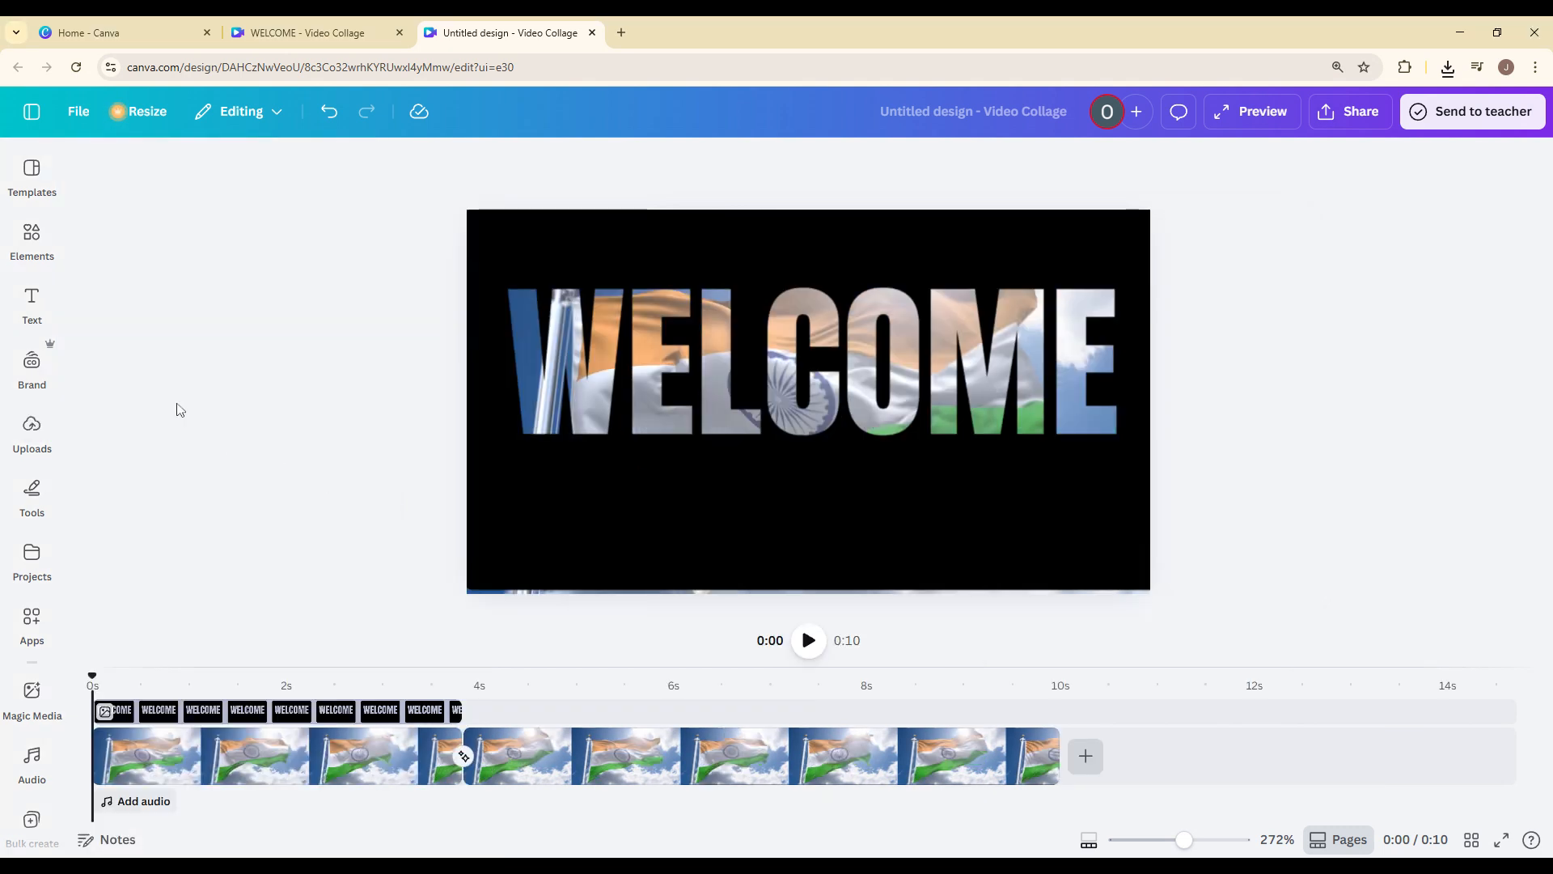
{"action": "left_click", "coordinate": [295, 752]}
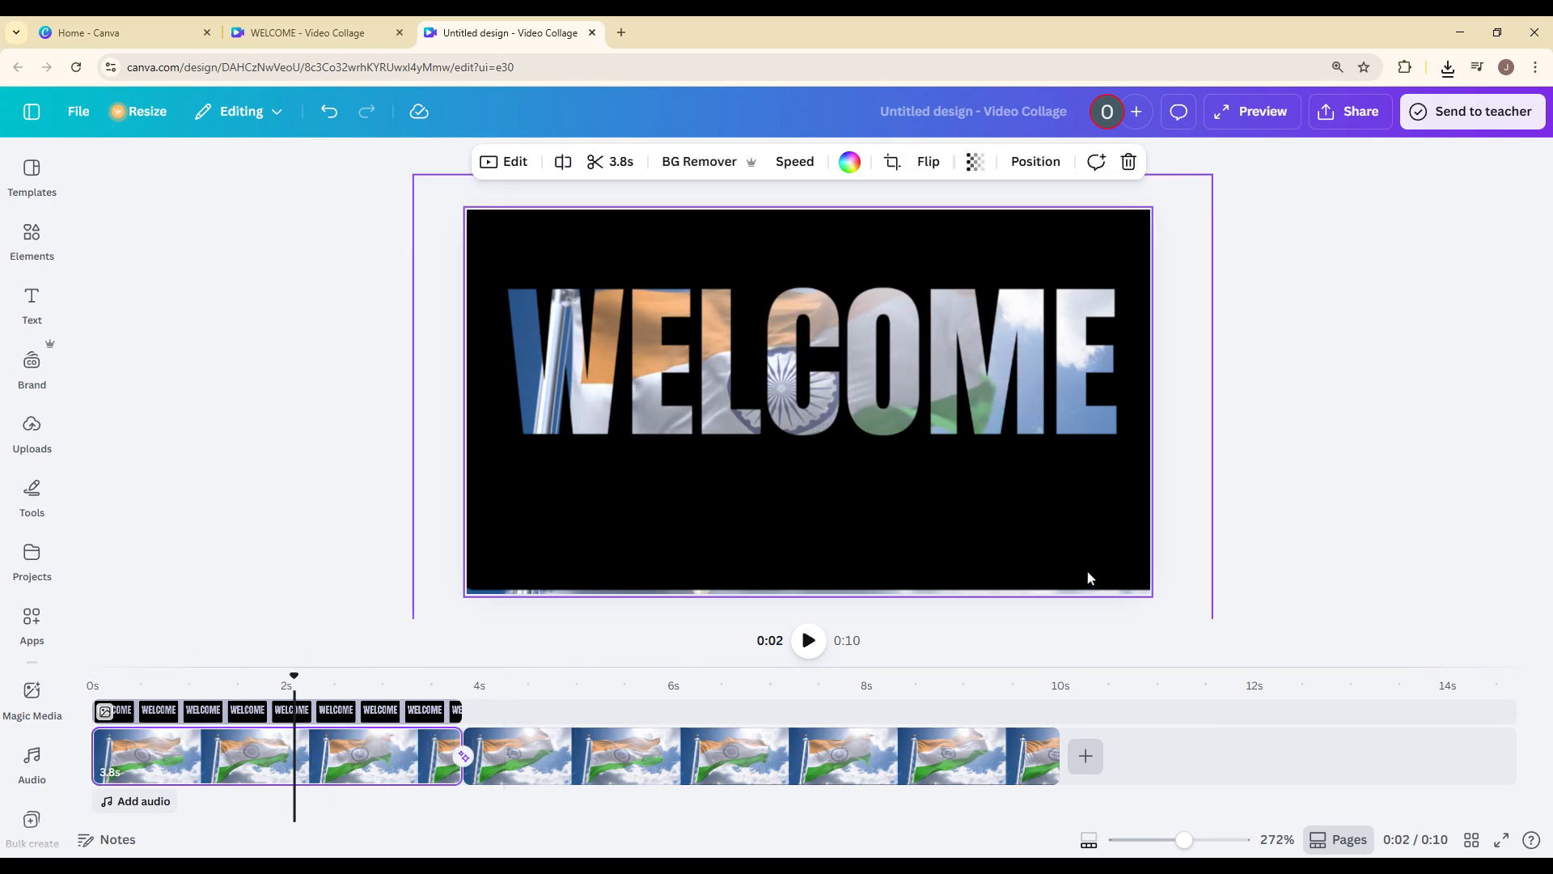
{"action": "left_click", "coordinate": [1092, 598]}
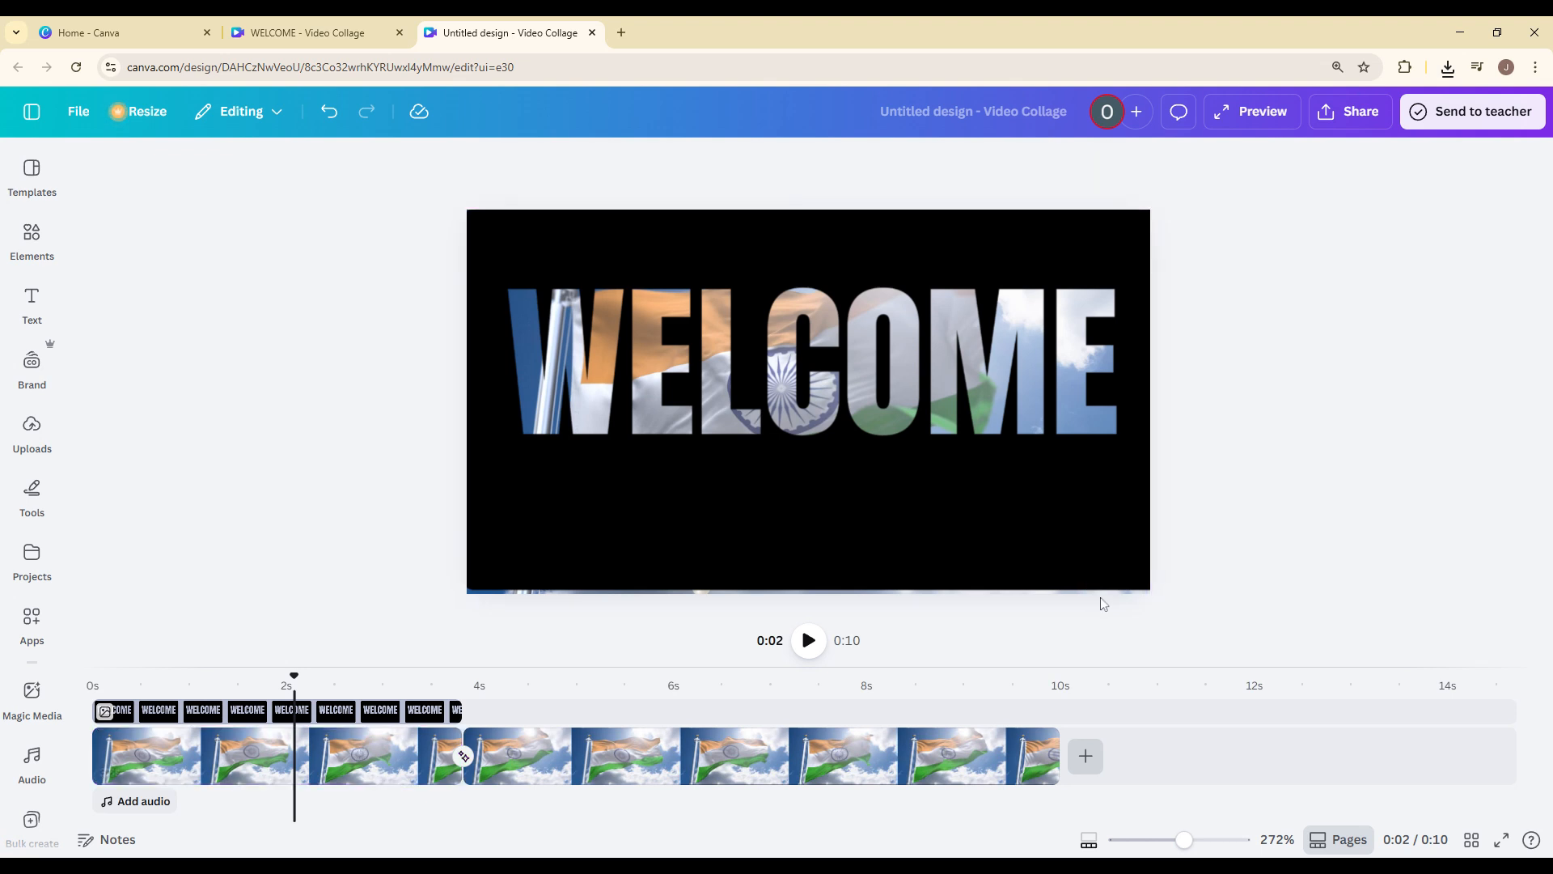
Return to the start of the video and examine the available options for the first flag clip and the WELCOME image.
{"action": "left_click", "coordinate": [237, 710]}
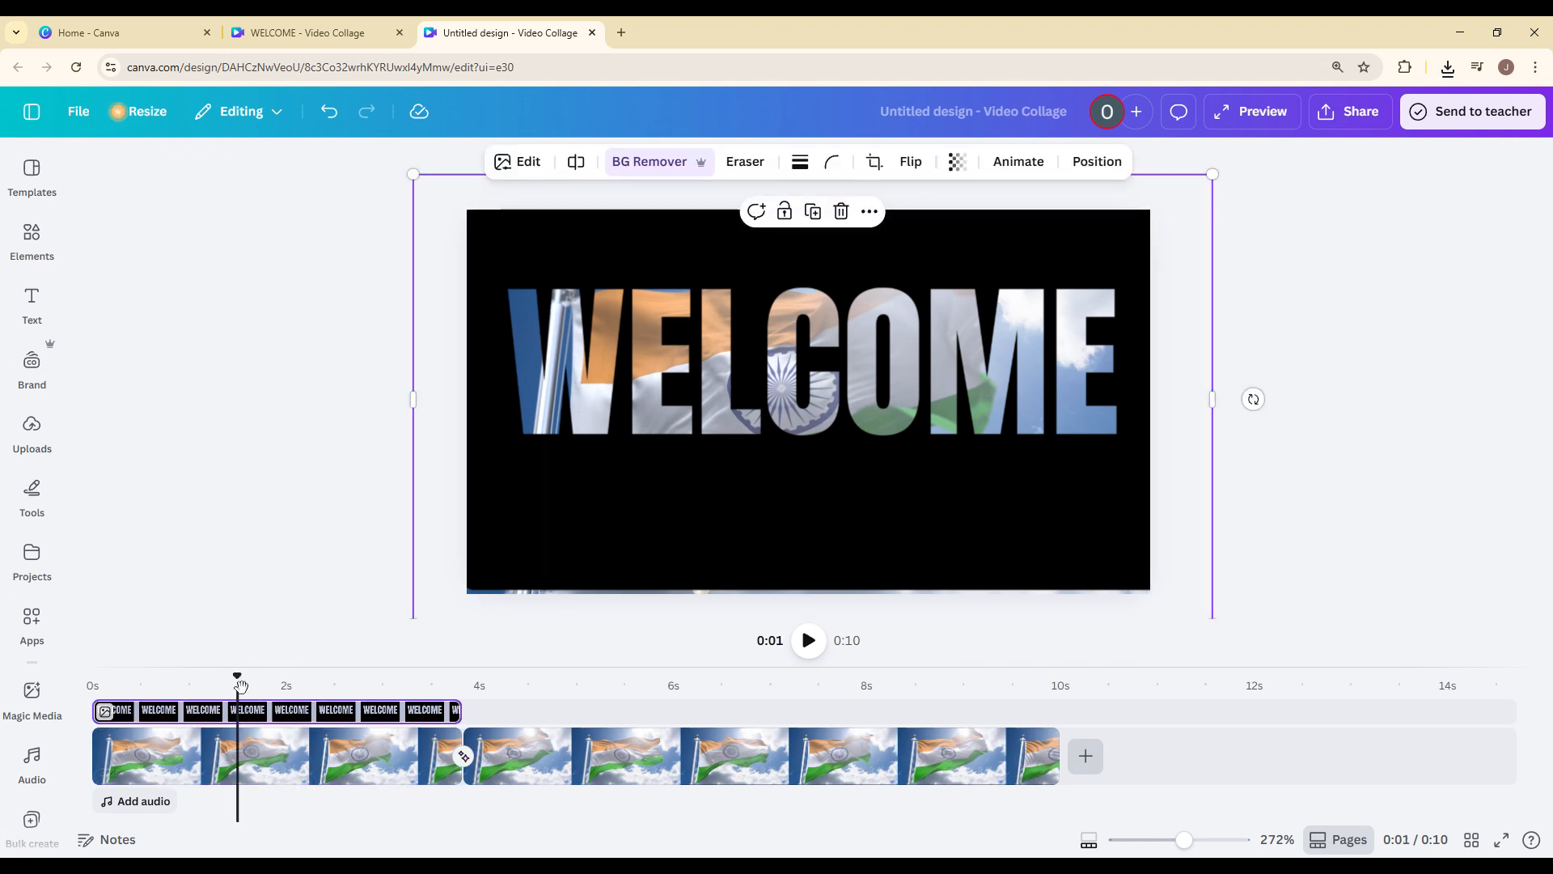
{"action": "left_click_drag", "start_coordinate": [237, 679], "coordinate": [51, 678]}
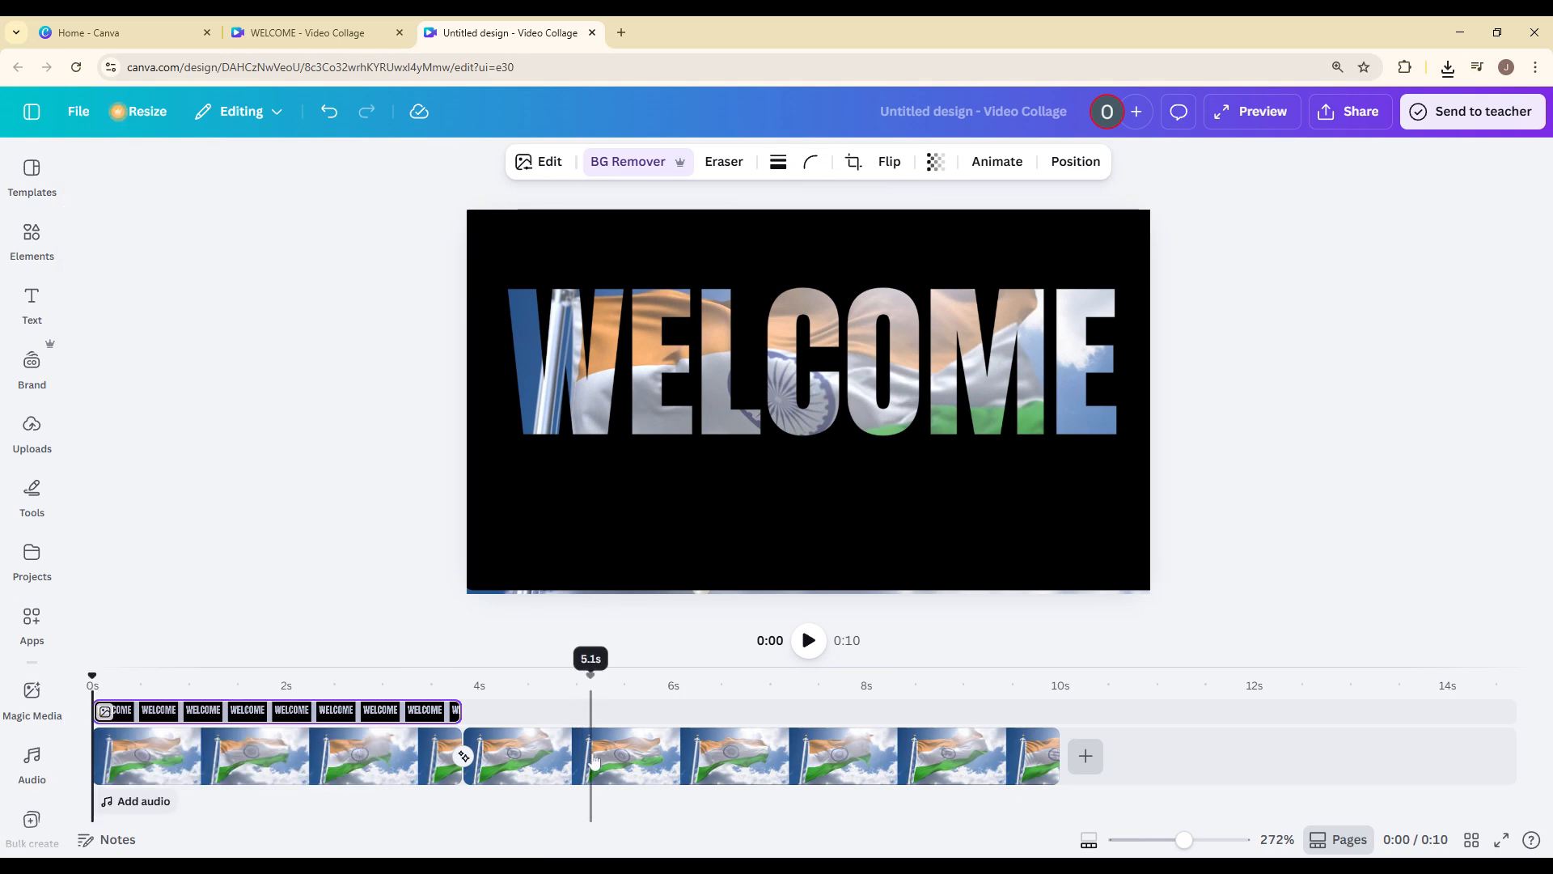
{"action": "right_click", "coordinate": [315, 757]}
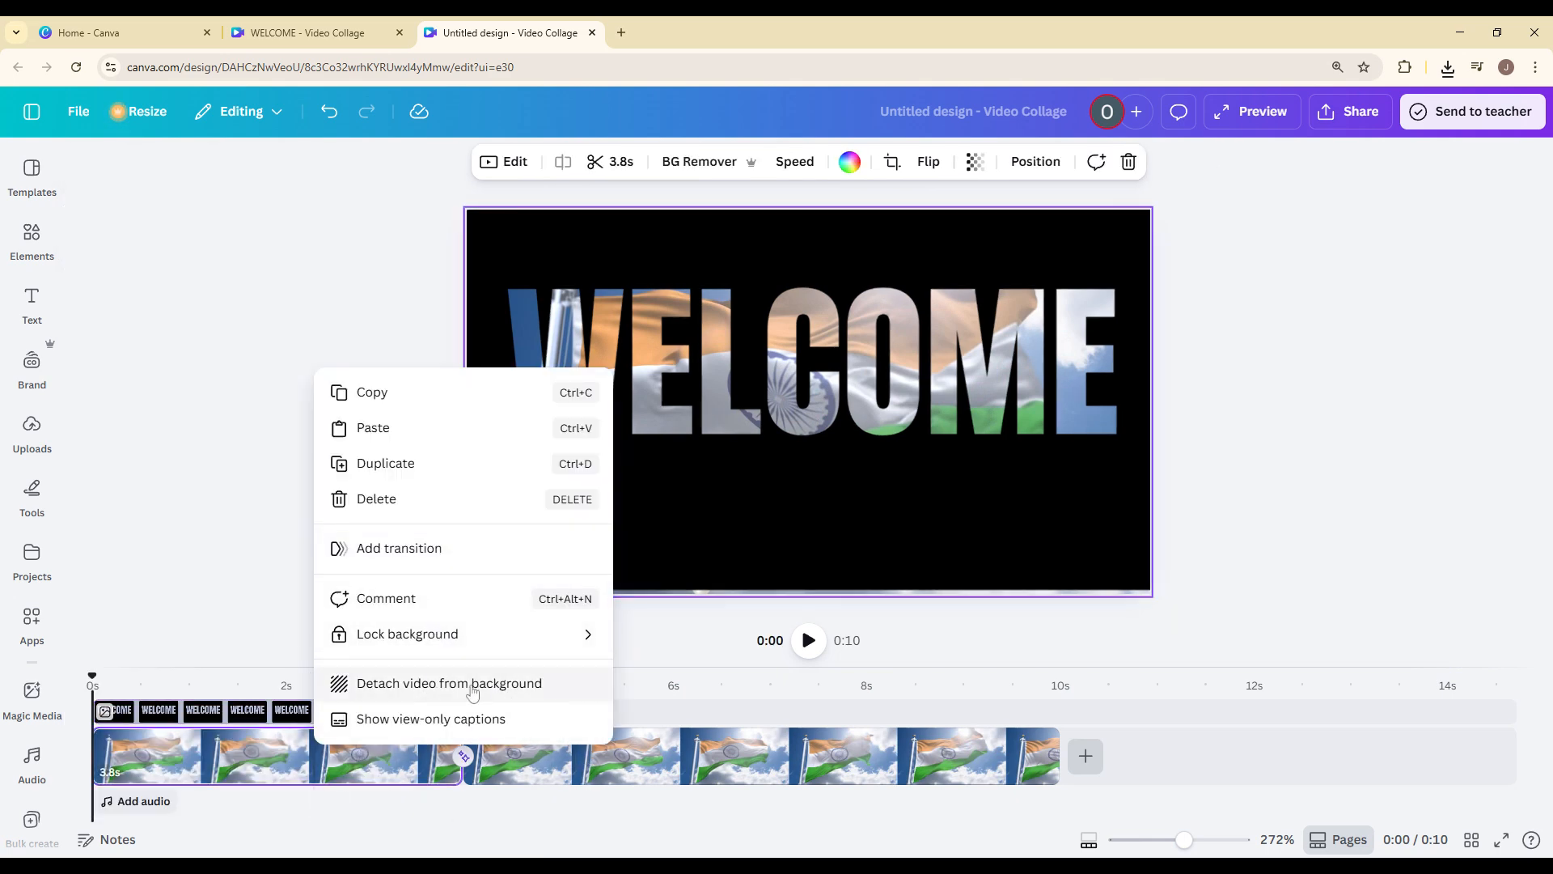
{"action": "left_click", "coordinate": [221, 540]}
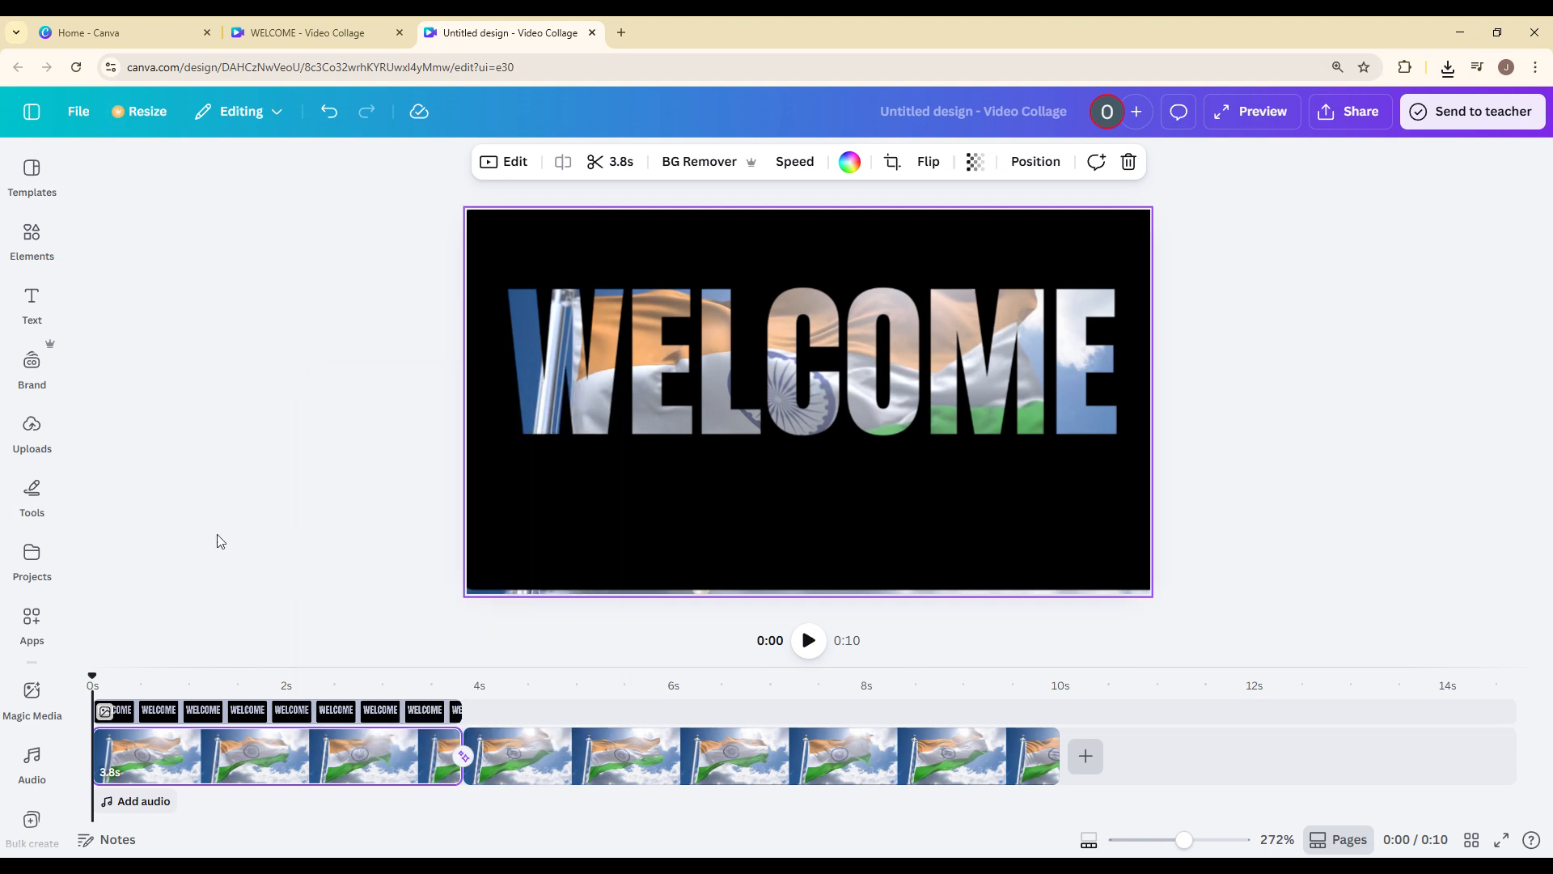
{"action": "right_click", "coordinate": [249, 710]}
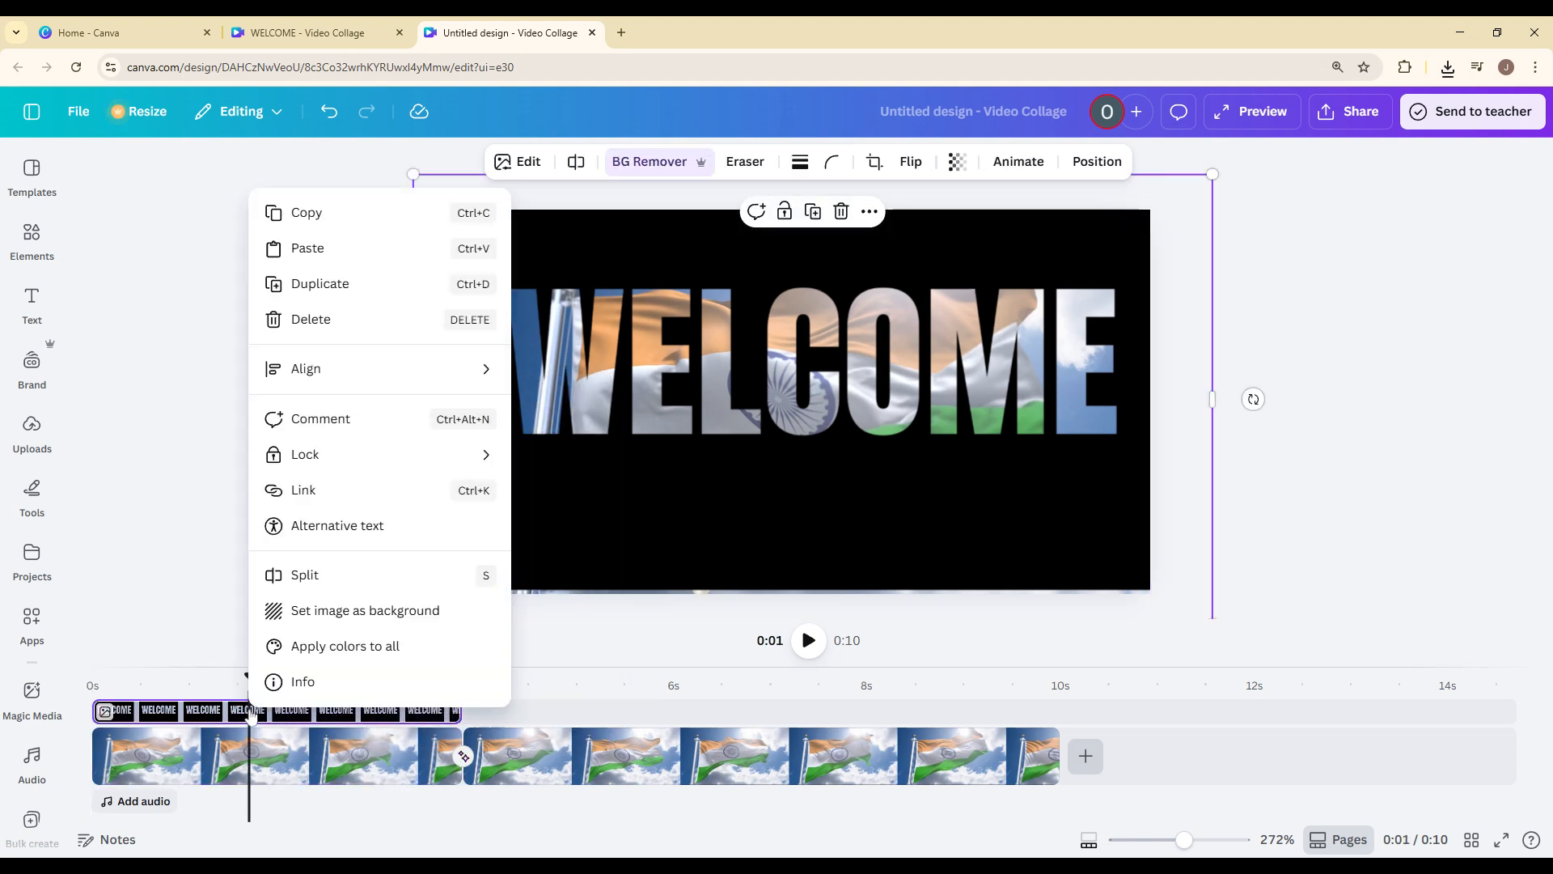
{"action": "left_click", "coordinate": [240, 543]}
{"action": "left_click", "coordinate": [326, 623]}
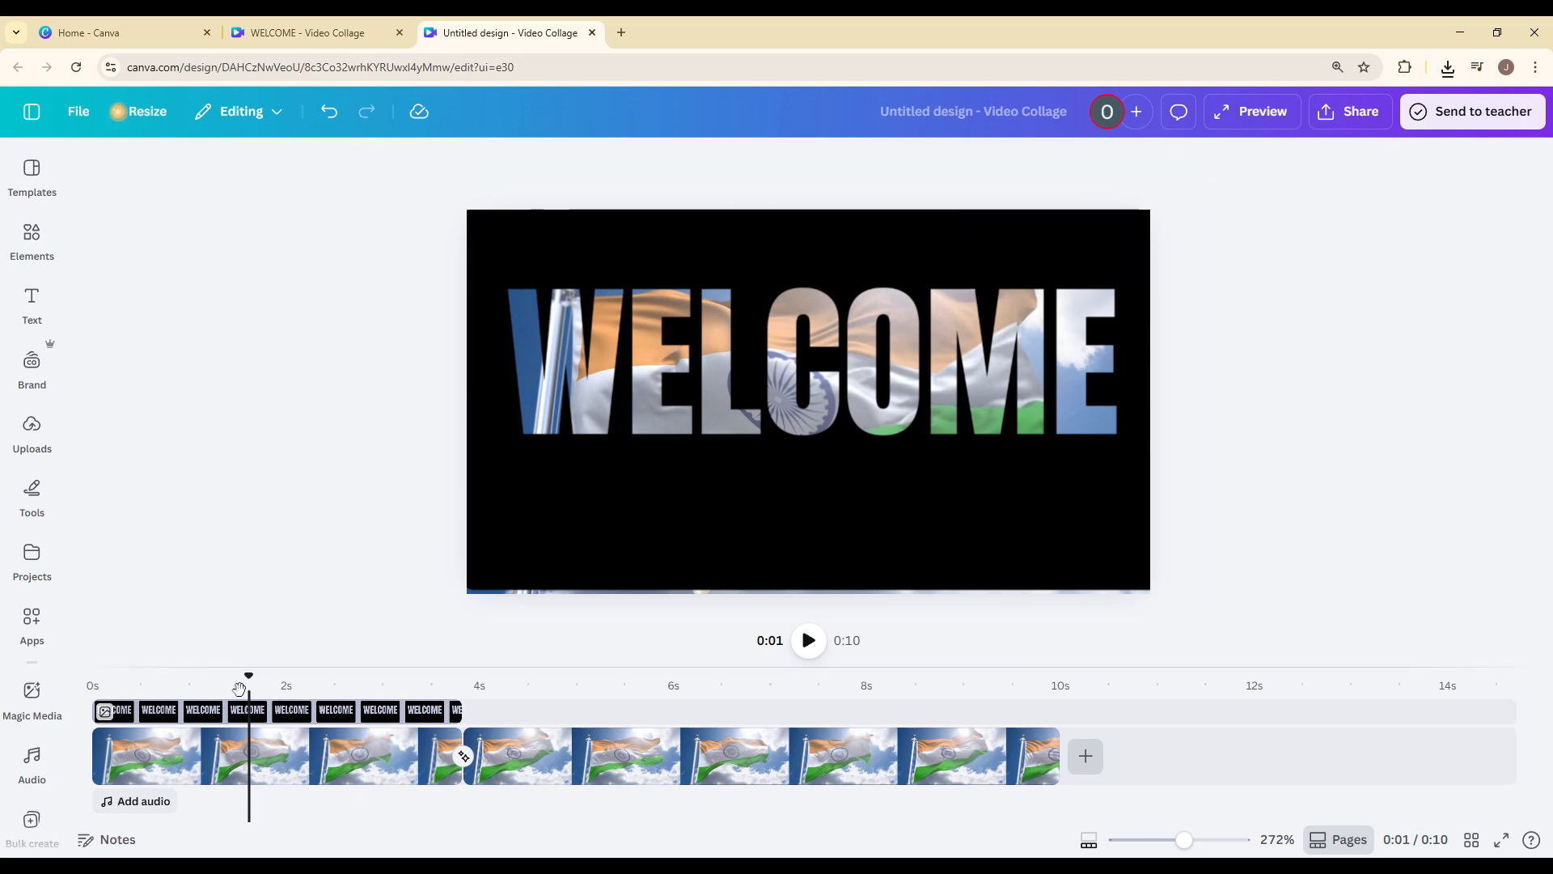
Compare the end of the first flag clip with the second clip, then preview the change between them at 3.4 seconds.
{"action": "left_click_drag", "start_coordinate": [248, 676], "coordinate": [420, 708]}
{"action": "left_click", "coordinate": [402, 746]}
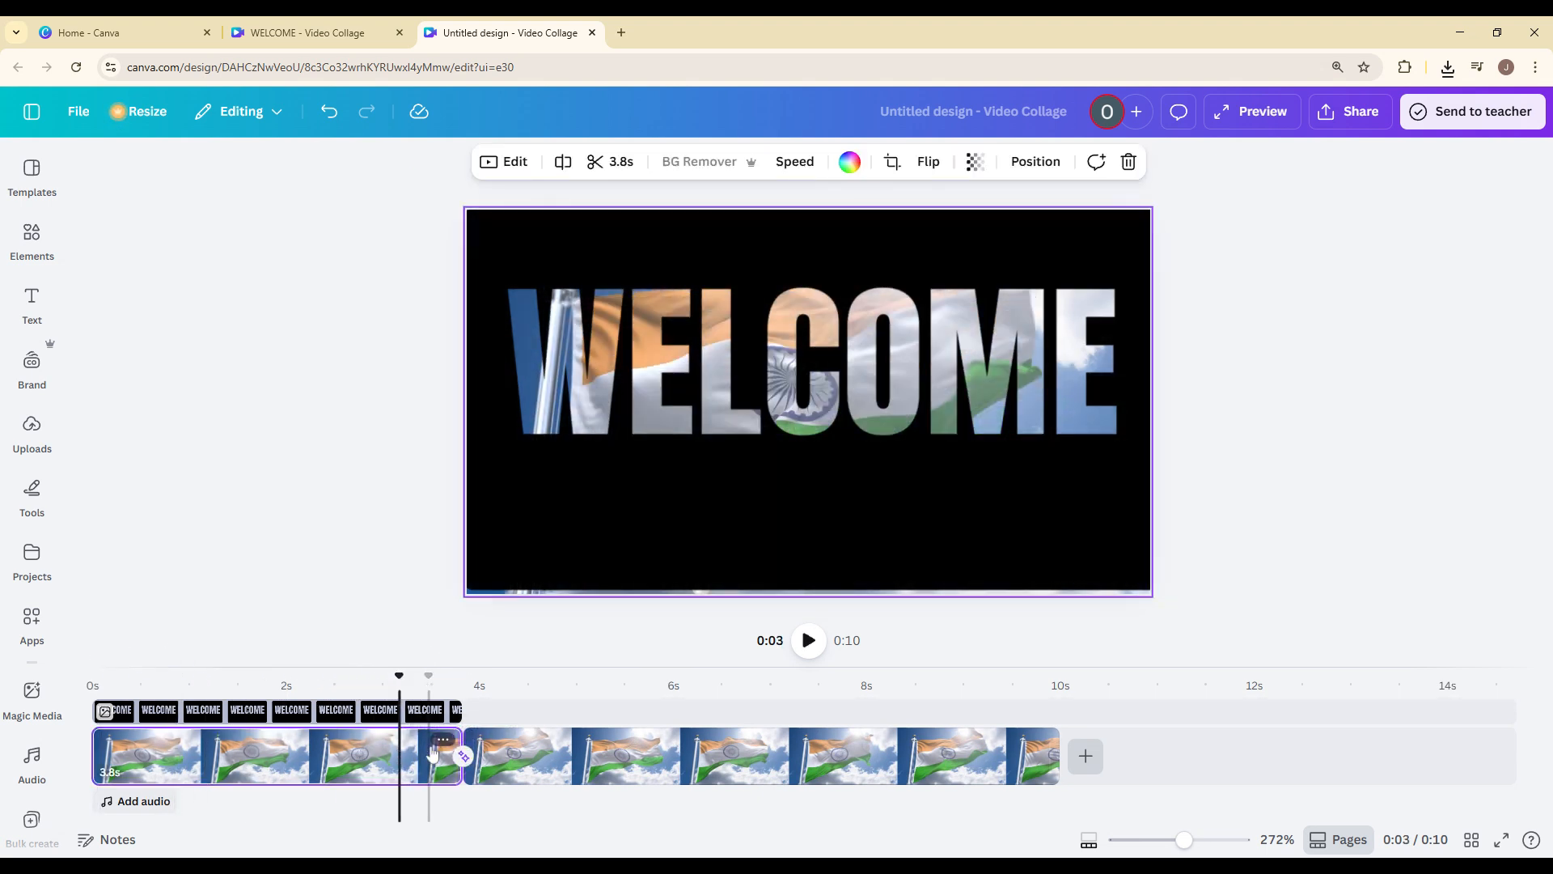
{"action": "left_click", "coordinate": [538, 756]}
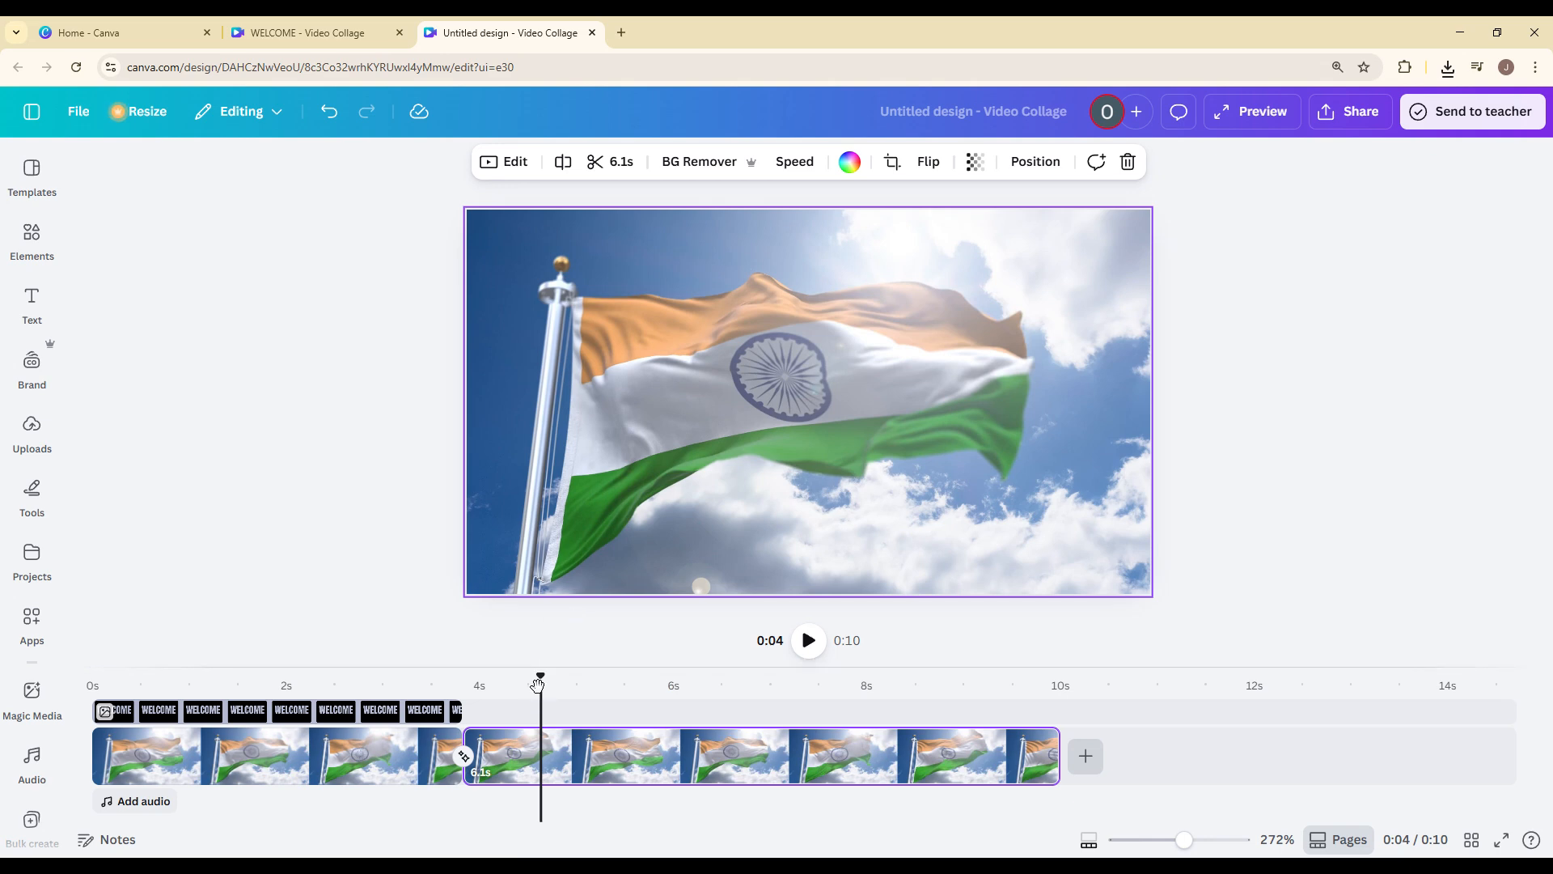
{"action": "left_click_drag", "start_coordinate": [540, 678], "coordinate": [429, 676]}
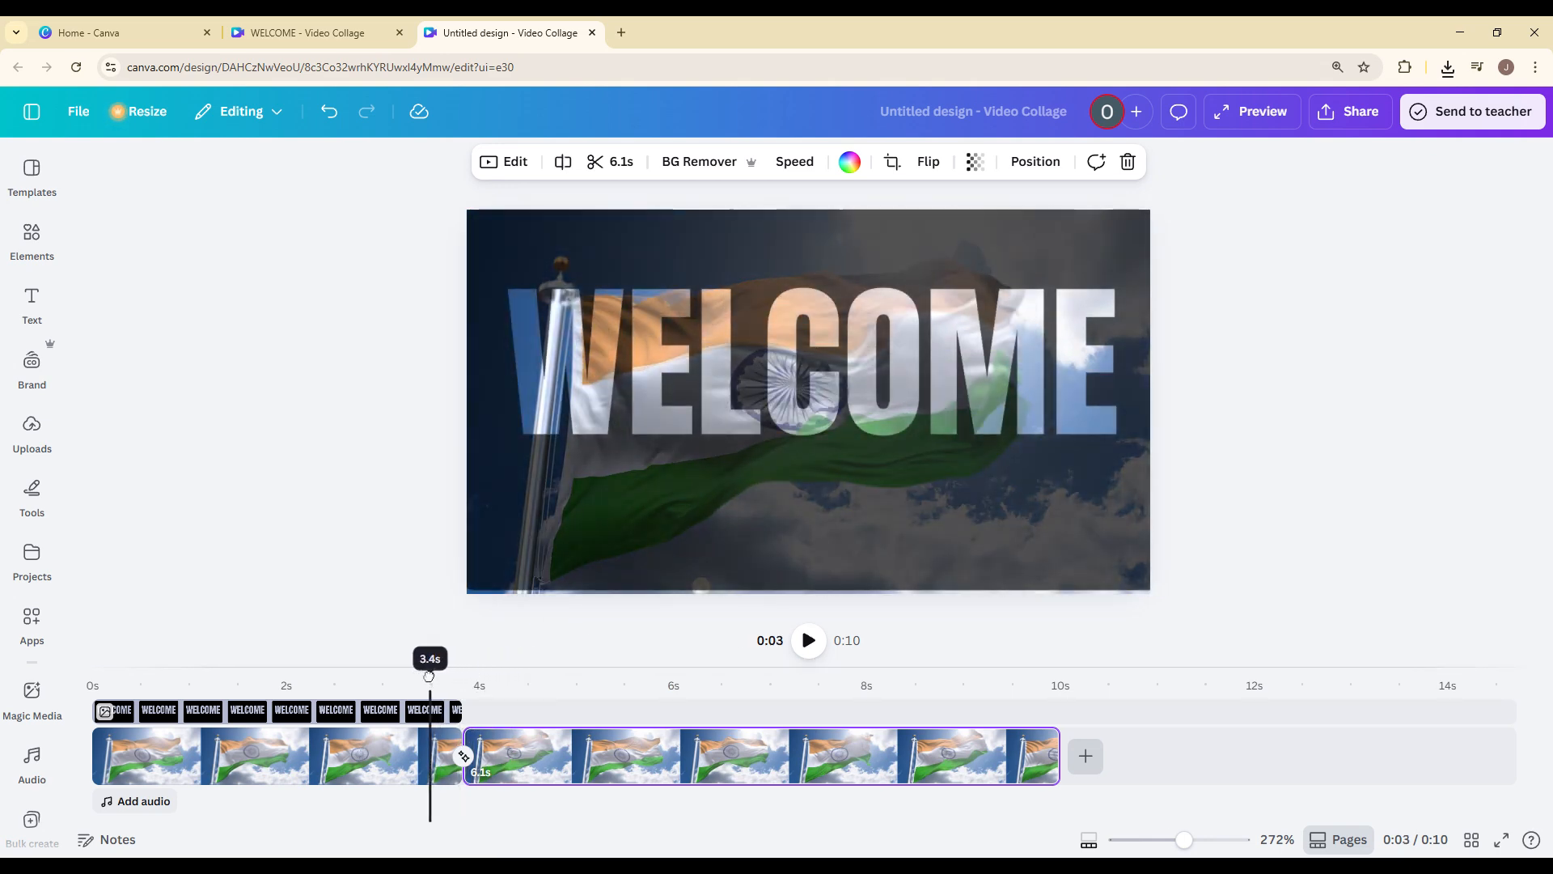
Apply the Match & Move transition between the two flag clips and play the video from the start.
{"action": "right_click", "coordinate": [408, 740]}
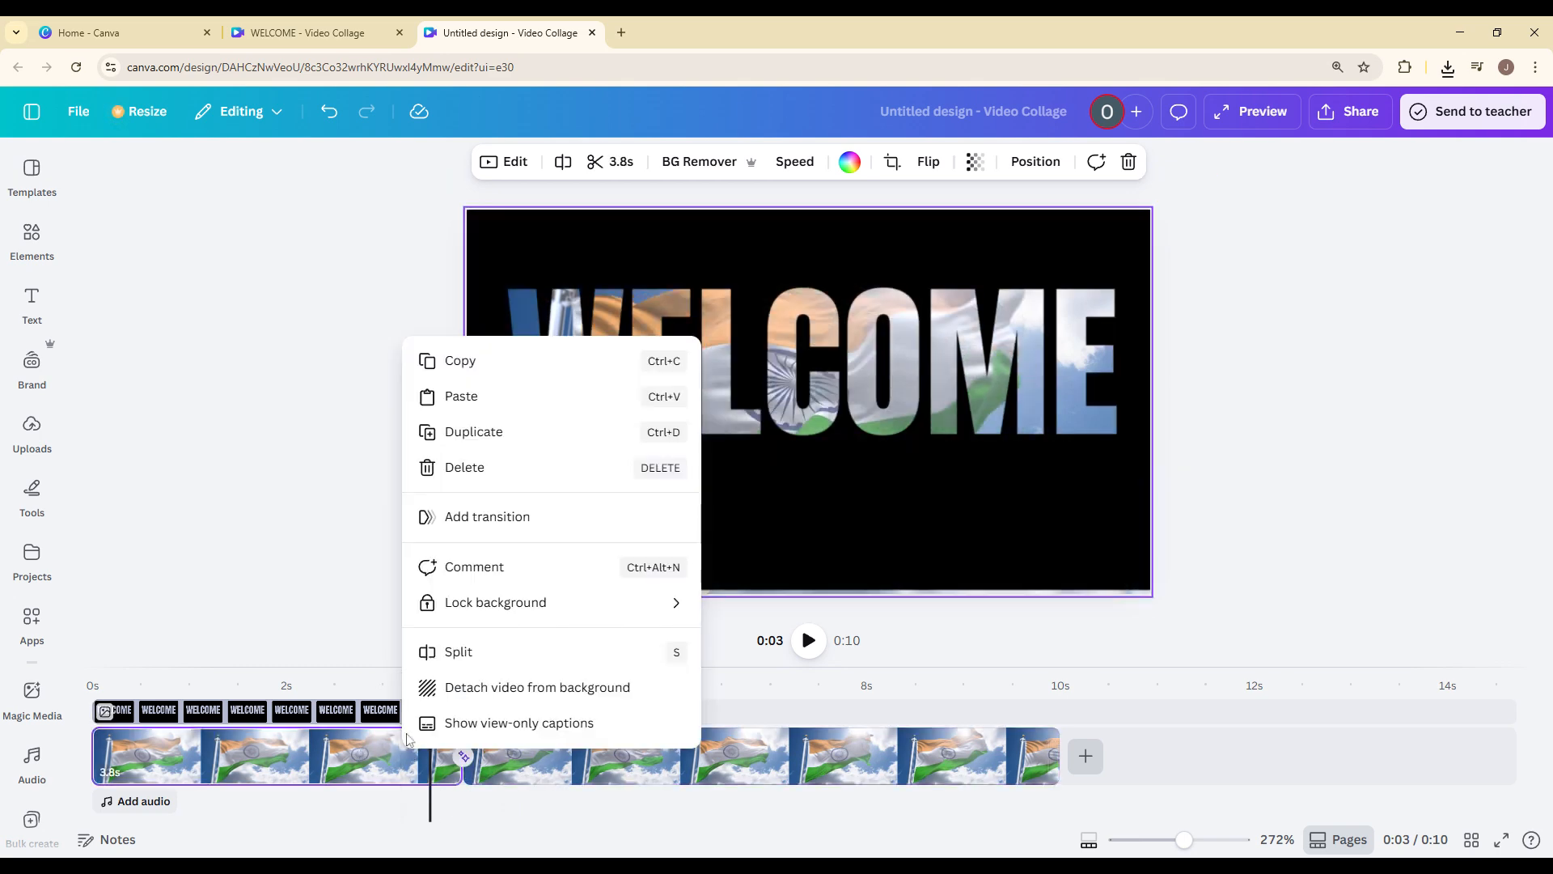
{"action": "left_click", "coordinate": [473, 527]}
{"action": "left_click", "coordinate": [143, 497]}
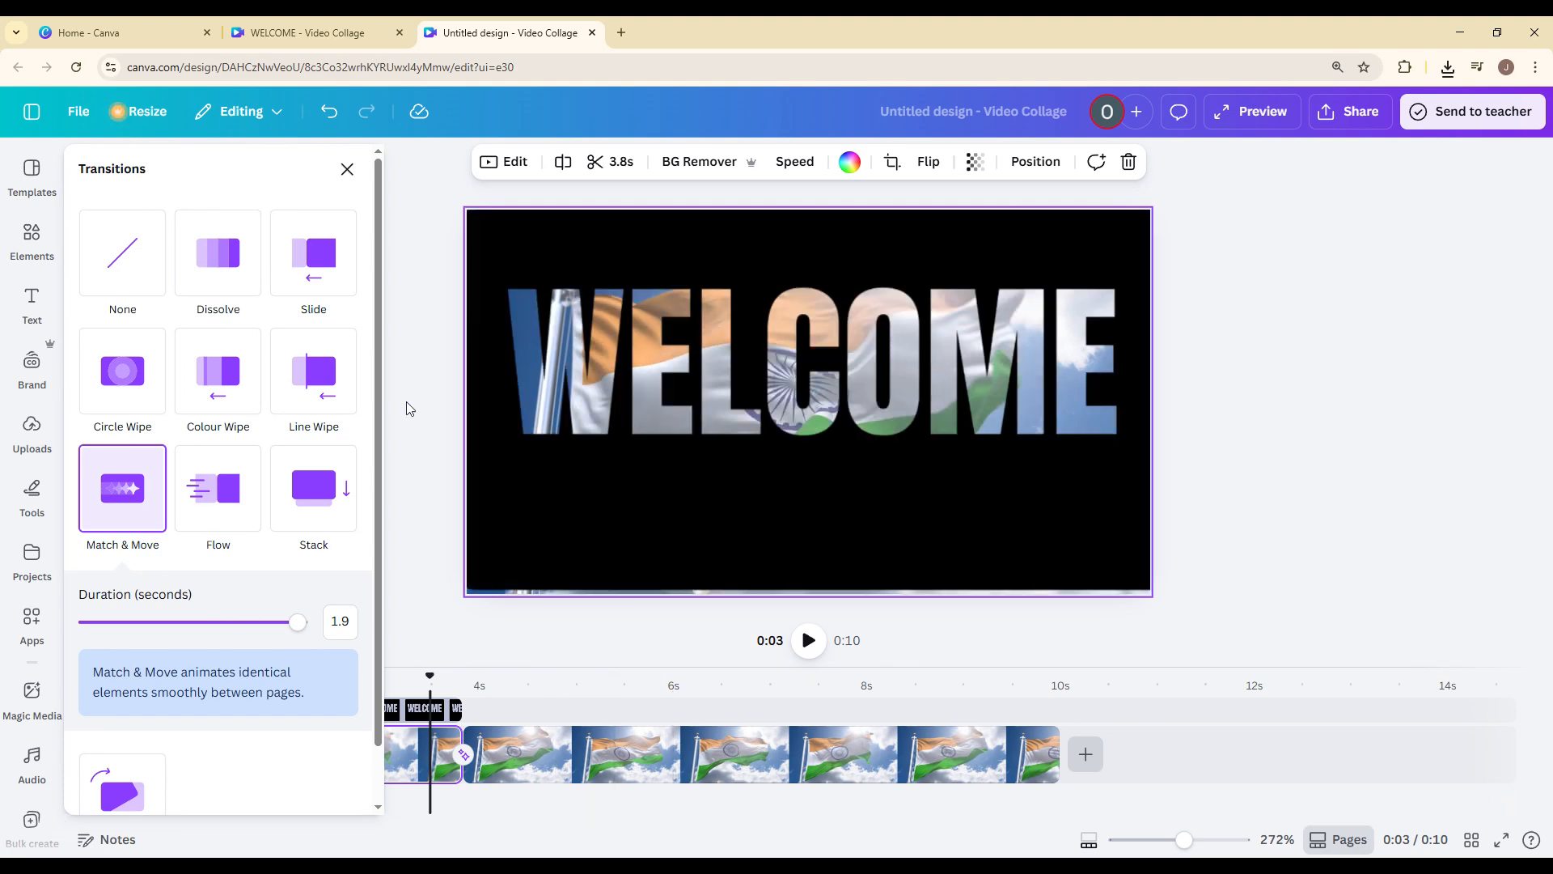
{"action": "left_click", "coordinate": [346, 165]}
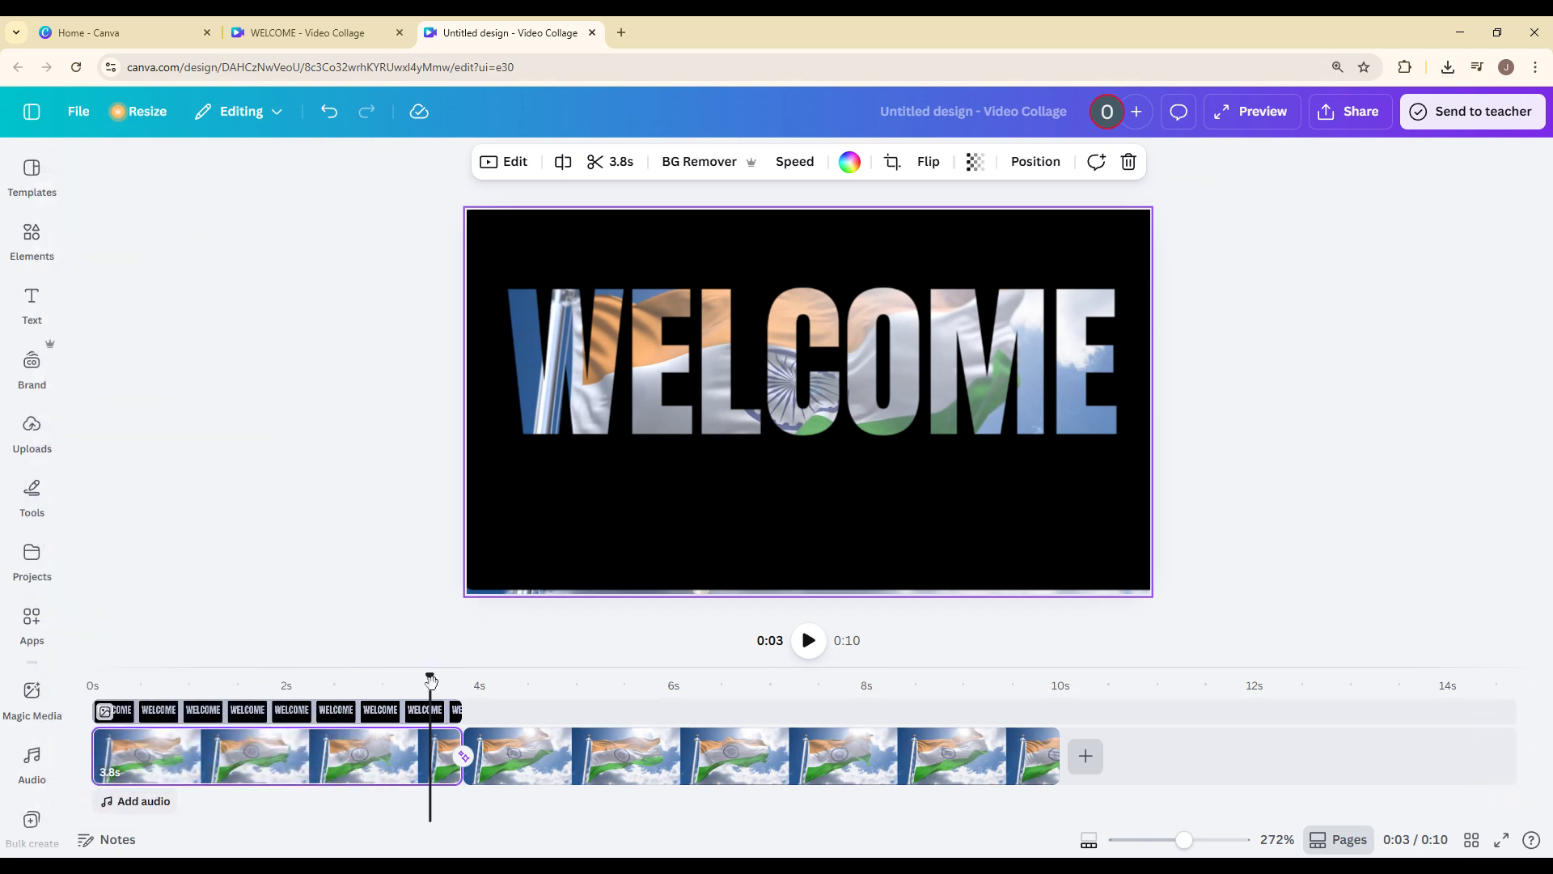
{"action": "left_click_drag", "start_coordinate": [430, 682], "coordinate": [93, 681]}
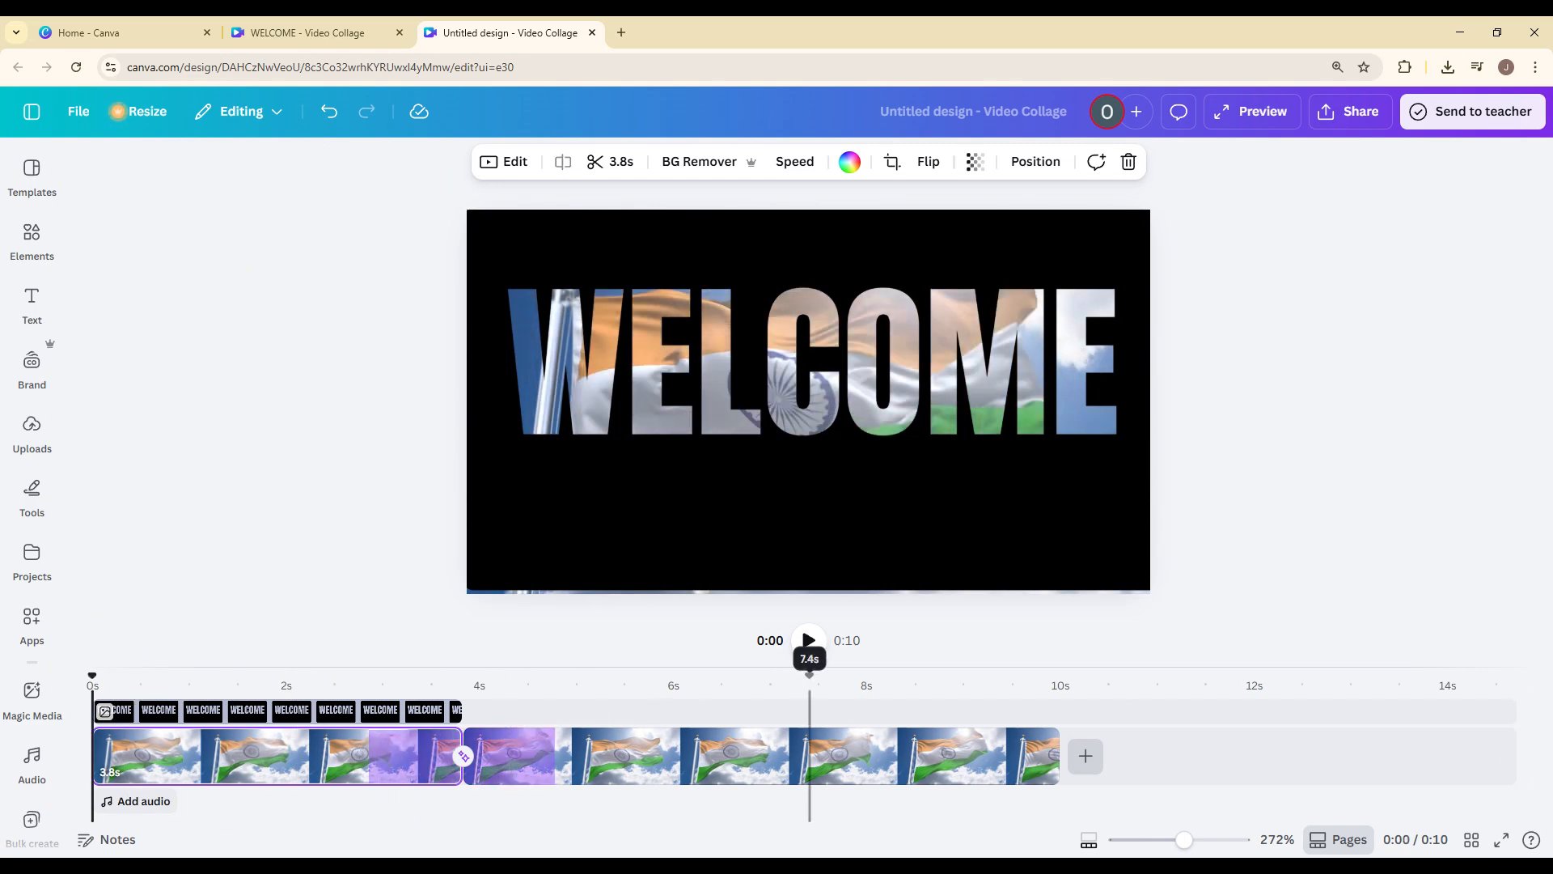
{"action": "left_click", "coordinate": [808, 640]}
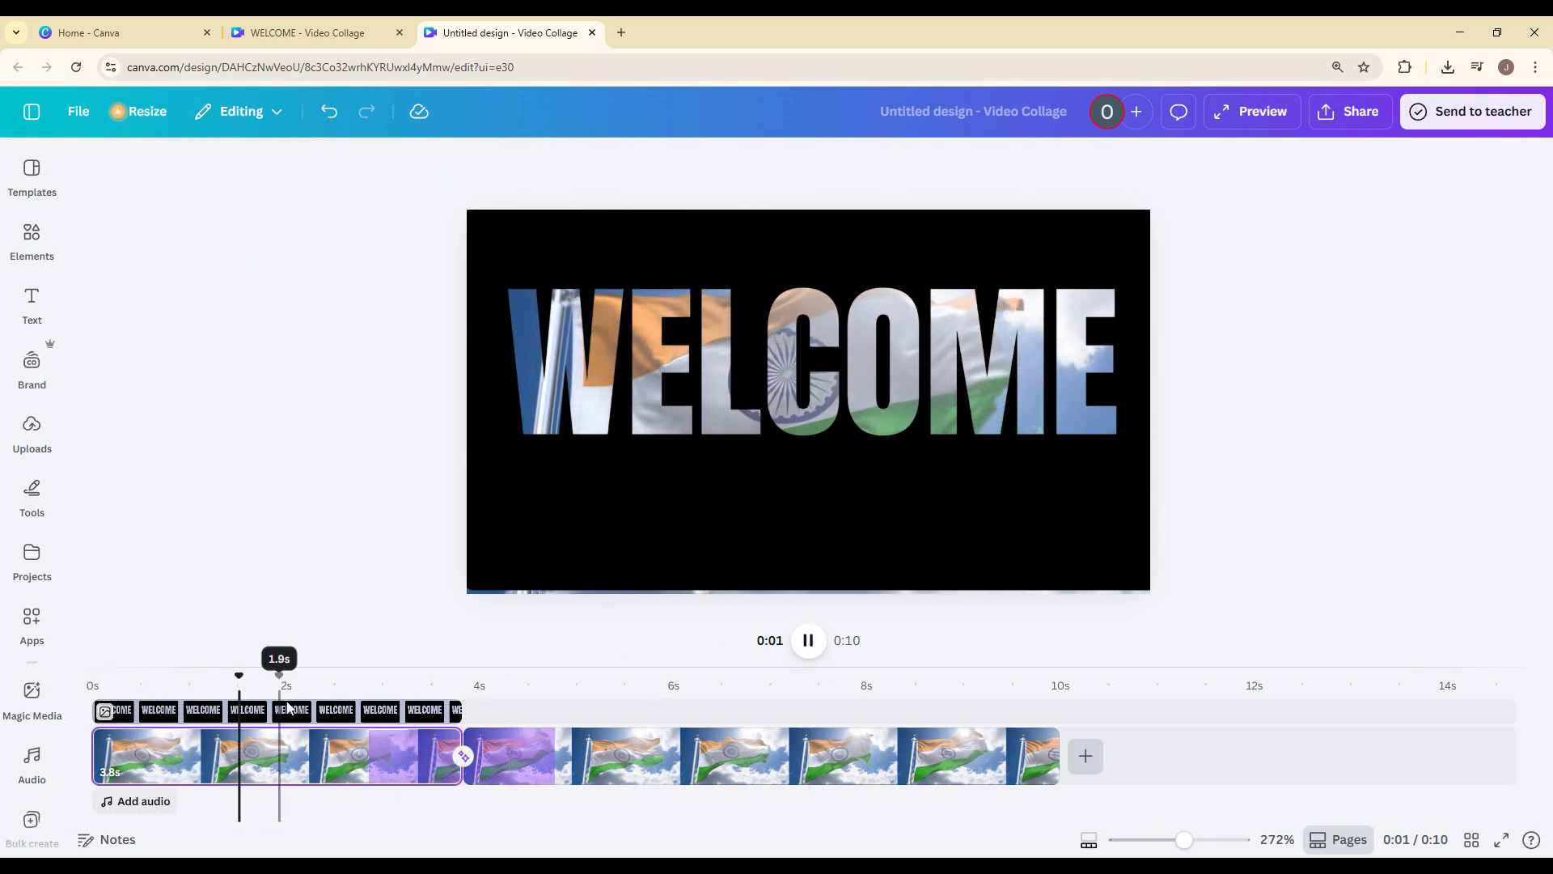